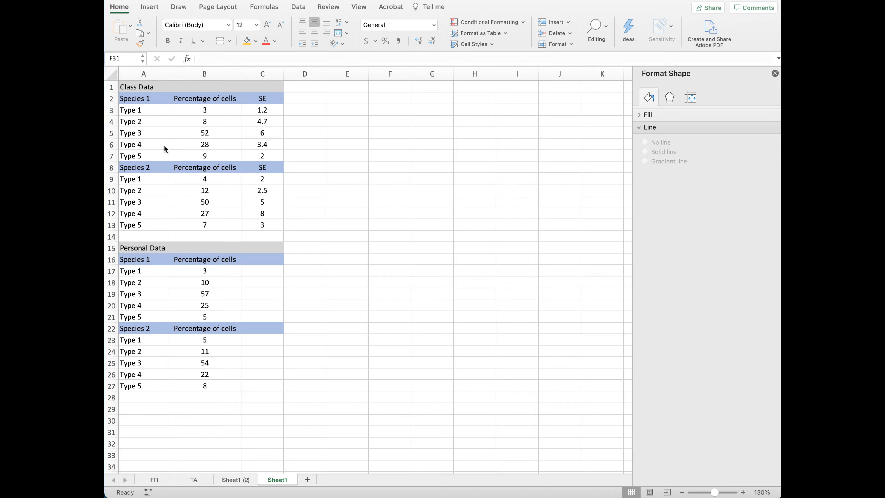
Step: Insert a 2-D clustered column chart from the class data in A3:B7 and move it beside the tables, near row 3
{"action": "left_click", "coordinate": [124, 109]}
{"action": "left_click_drag", "start_coordinate": [125, 109], "coordinate": [192, 158]}
{"action": "left_click", "coordinate": [151, 9]}
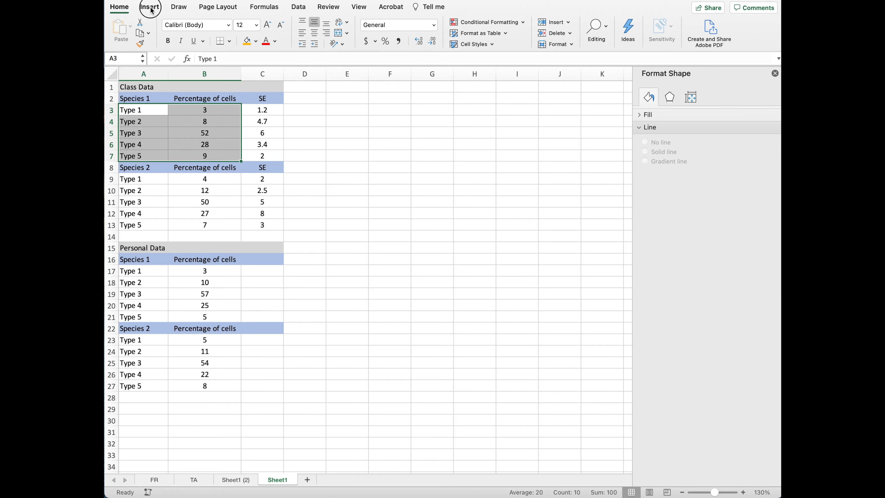
{"action": "left_click", "coordinate": [406, 23]}
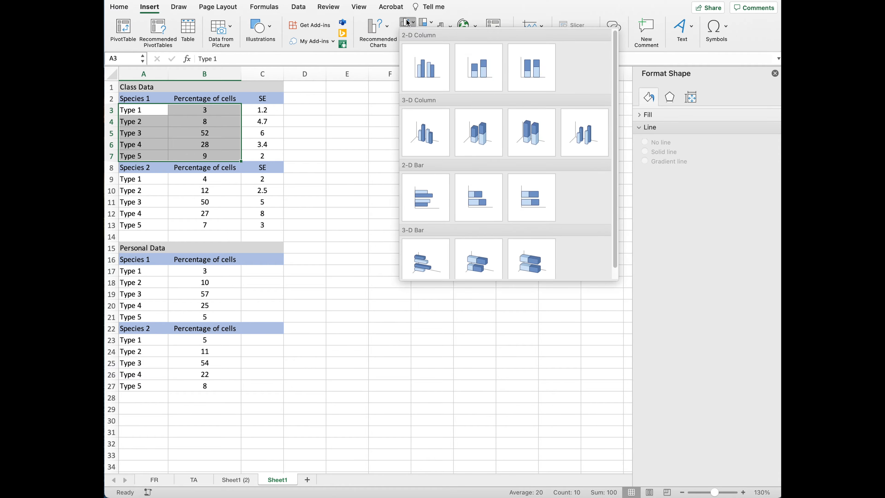
{"action": "left_click", "coordinate": [425, 69]}
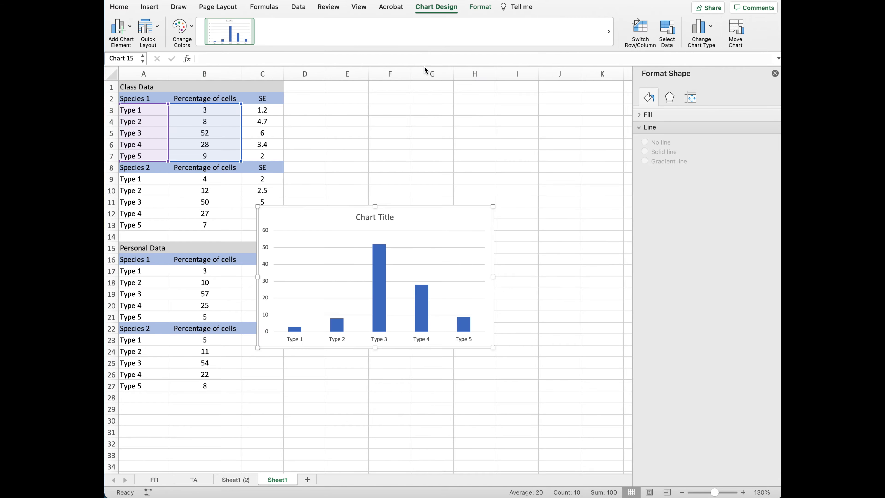
{"action": "left_click_drag", "start_coordinate": [333, 210], "coordinate": [400, 102]}
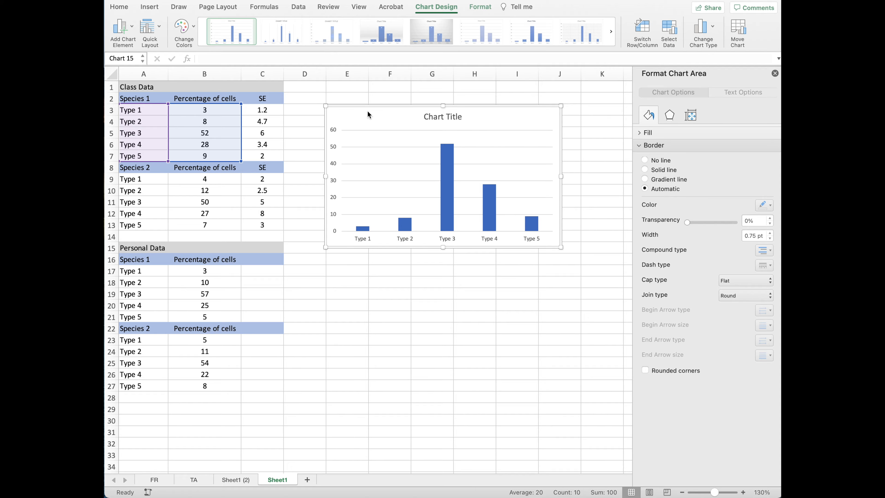
Step: Name the chart's existing data series "Species 1" in the chart's data source settings
{"action": "left_click", "coordinate": [352, 111]}
{"action": "right_click", "coordinate": [352, 111]}
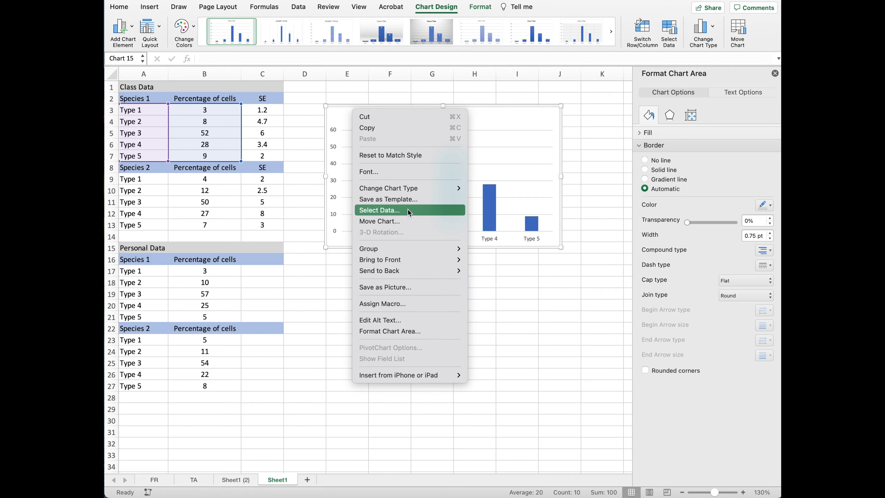
{"action": "left_click", "coordinate": [399, 209]}
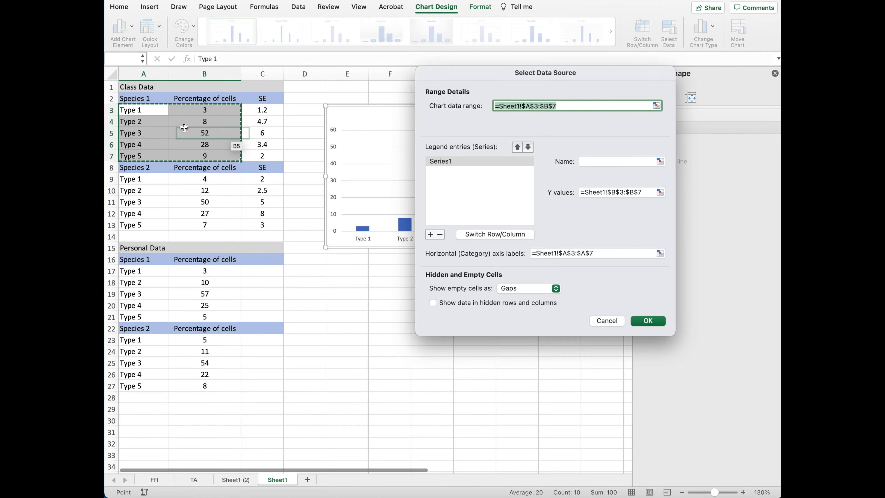
{"action": "left_click", "coordinate": [597, 161]}
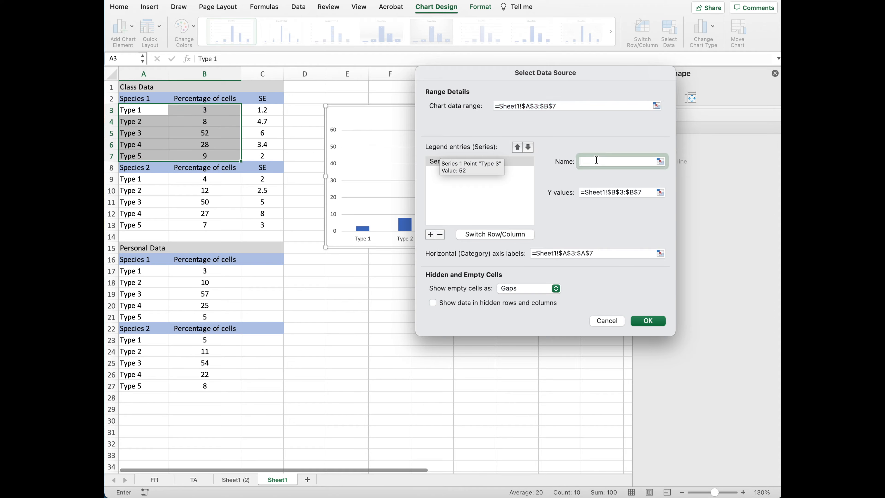
{"action": "type", "text": "Species 1"}
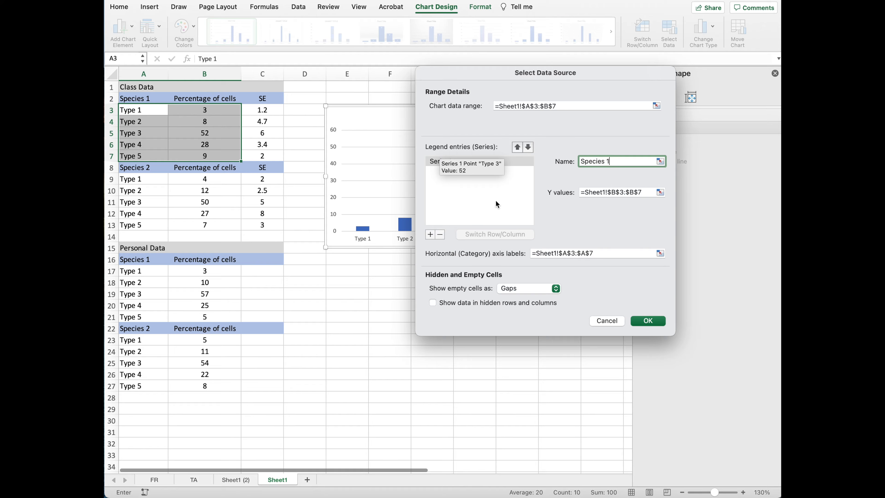
{"action": "left_click", "coordinate": [485, 201]}
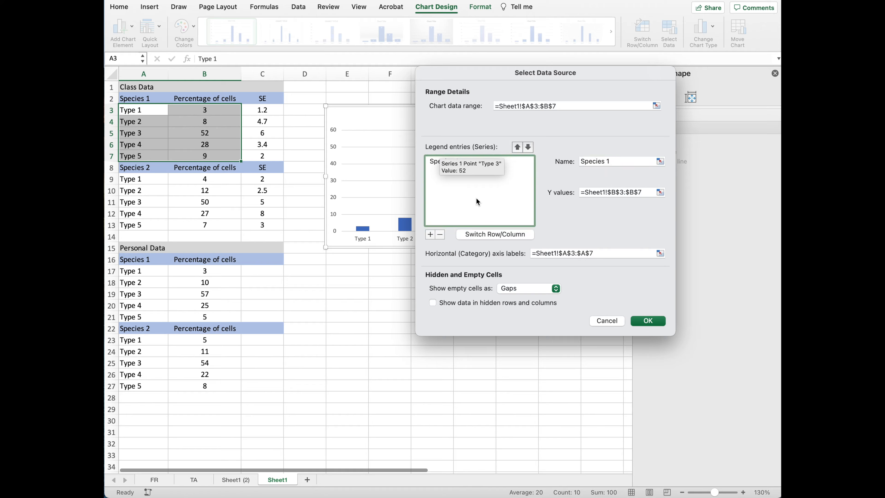
Step: Add a second chart series named "Species 2" with Y values from Sheet1 B9:B13 and apply the data source
{"action": "left_click", "coordinate": [431, 234]}
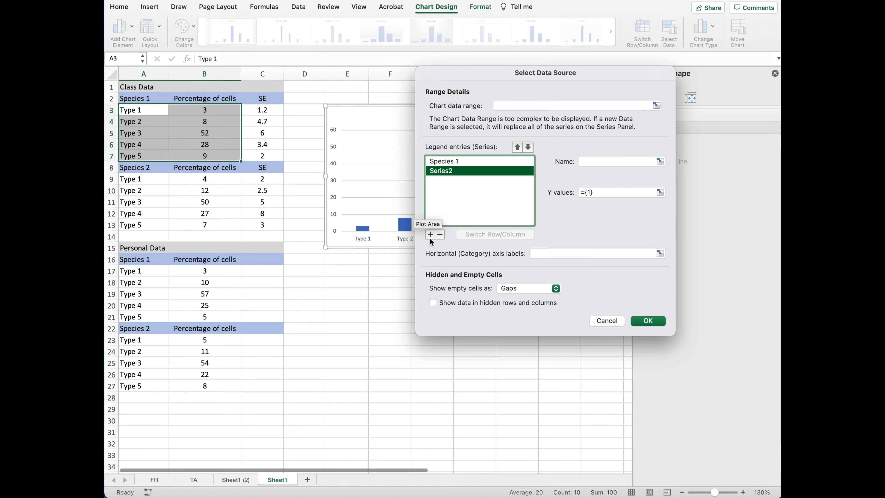
{"action": "left_click", "coordinate": [590, 160]}
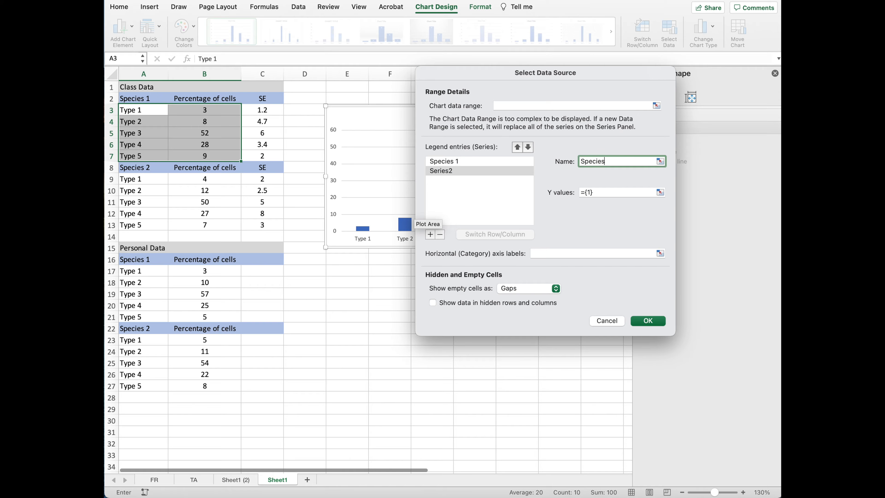
{"action": "left_click_drag", "start_coordinate": [598, 192], "coordinate": [567, 193]}
{"action": "key", "text": "BackSpace"}
{"action": "left_click_drag", "start_coordinate": [212, 178], "coordinate": [221, 228]}
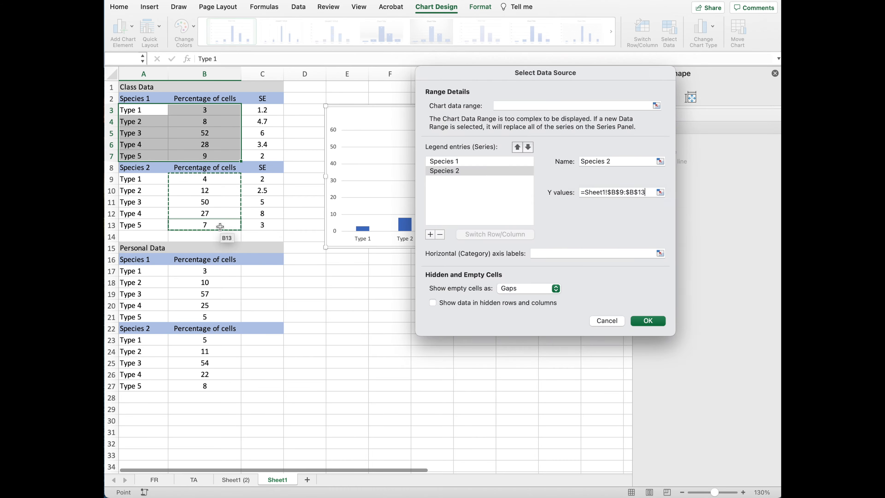
{"action": "left_click", "coordinate": [648, 321]}
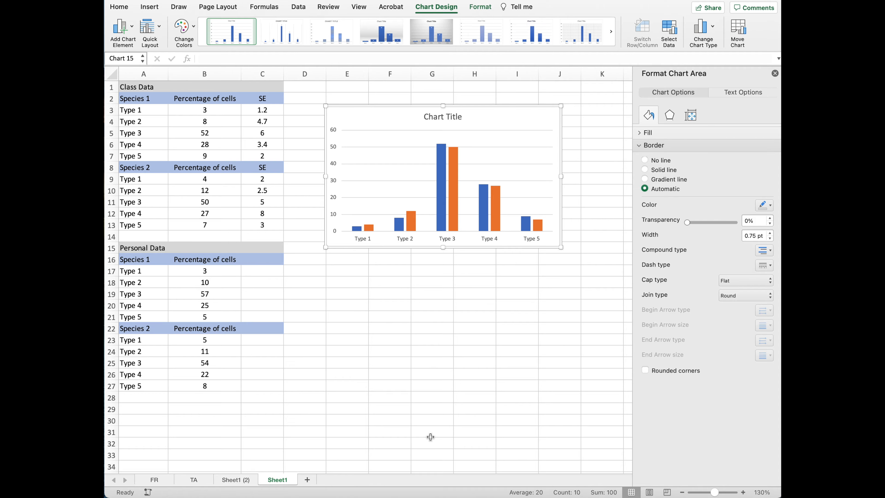
Step: Add standard error bars to the Species 1 series in the chart
{"action": "left_click", "coordinate": [441, 161]}
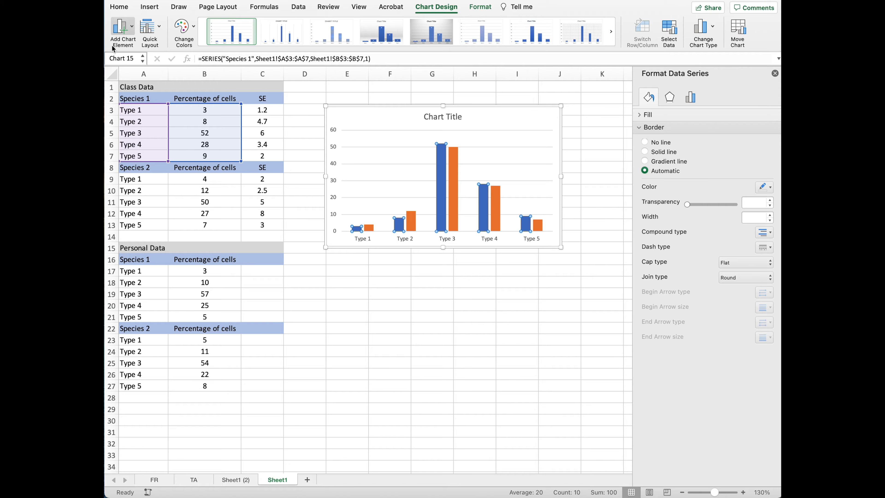
{"action": "left_click", "coordinate": [124, 38]}
{"action": "mouse_move", "coordinate": [132, 104]}
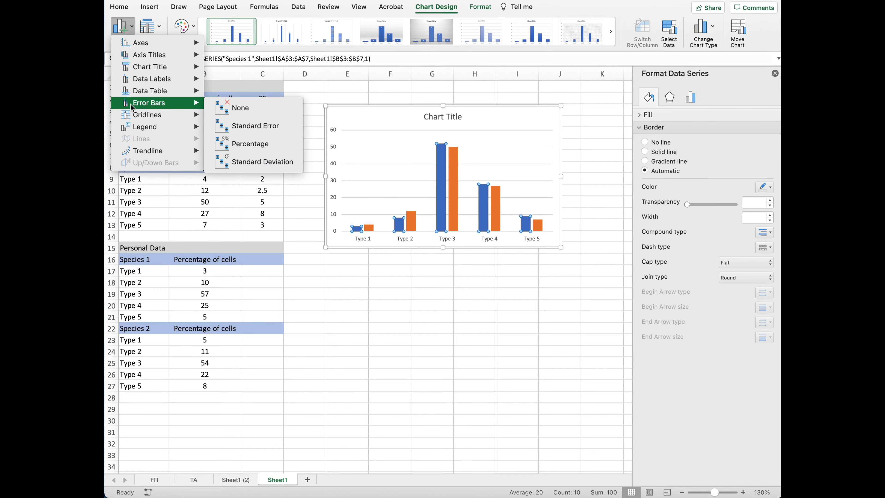
{"action": "left_click", "coordinate": [254, 127]}
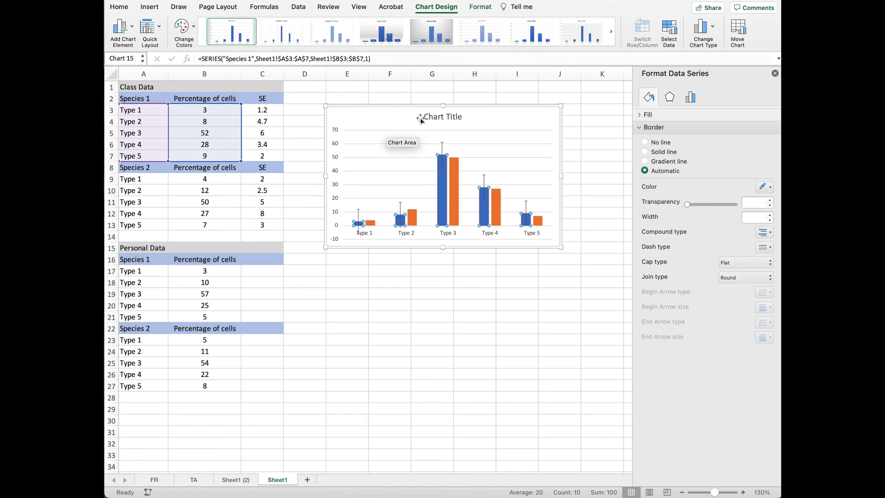
Step: Set the Species 1 error bars to the Plus direction with custom positive error values from C3:C7
{"action": "left_click", "coordinate": [485, 183]}
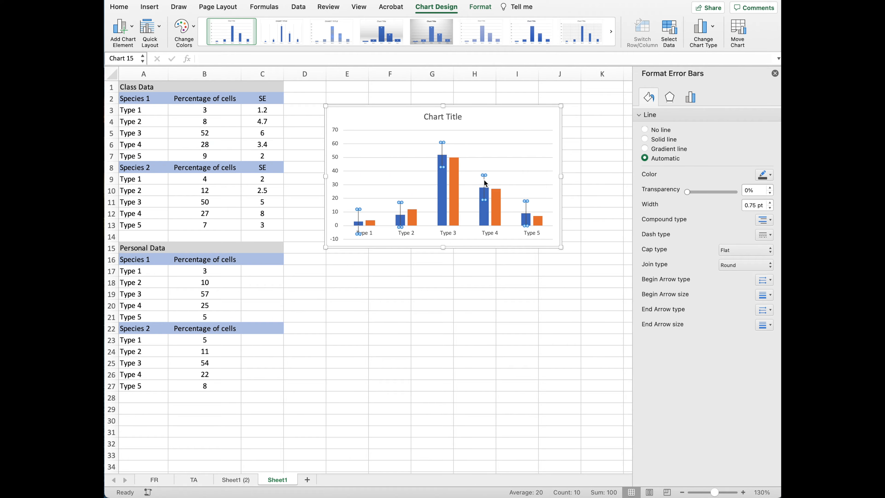
{"action": "right_click", "coordinate": [486, 183]}
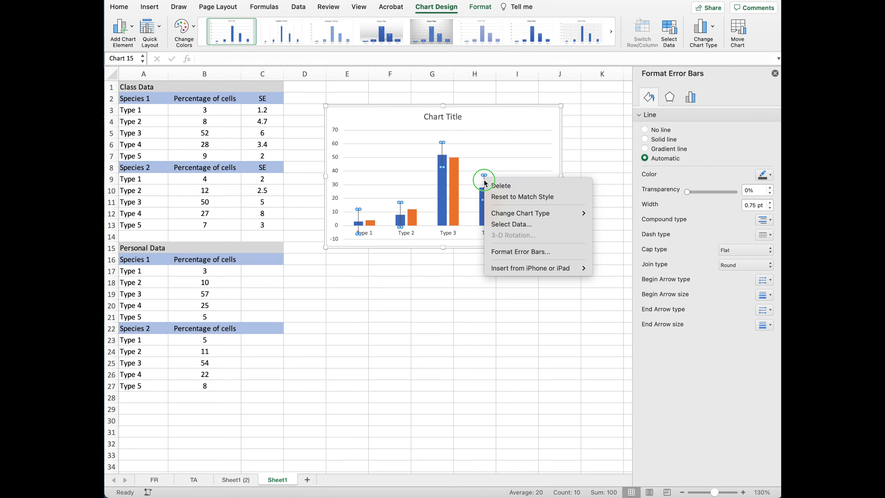
{"action": "left_click", "coordinate": [502, 254]}
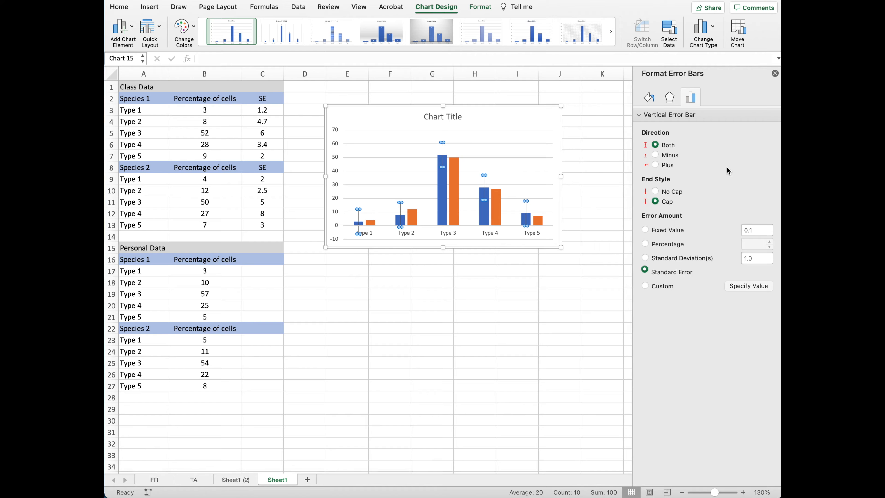
{"action": "left_click", "coordinate": [661, 165]}
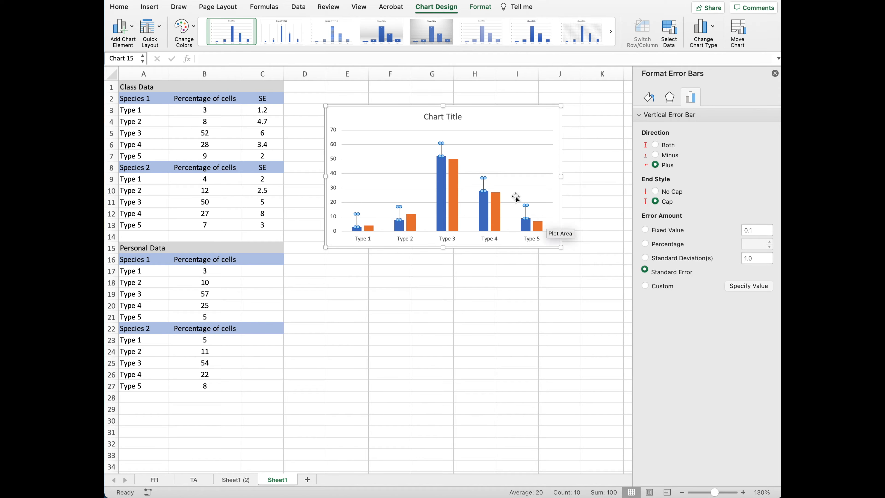
{"action": "left_click", "coordinate": [645, 286]}
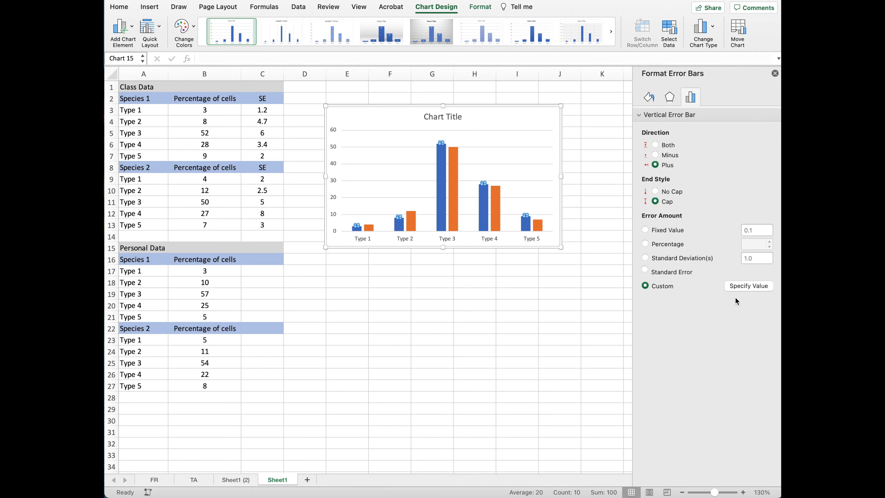
{"action": "left_click", "coordinate": [750, 286]}
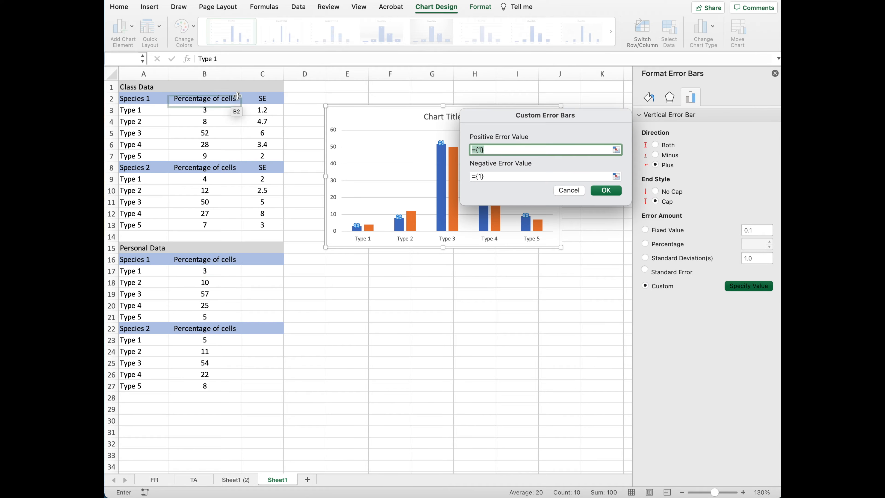
{"action": "left_click_drag", "start_coordinate": [257, 108], "coordinate": [261, 158]}
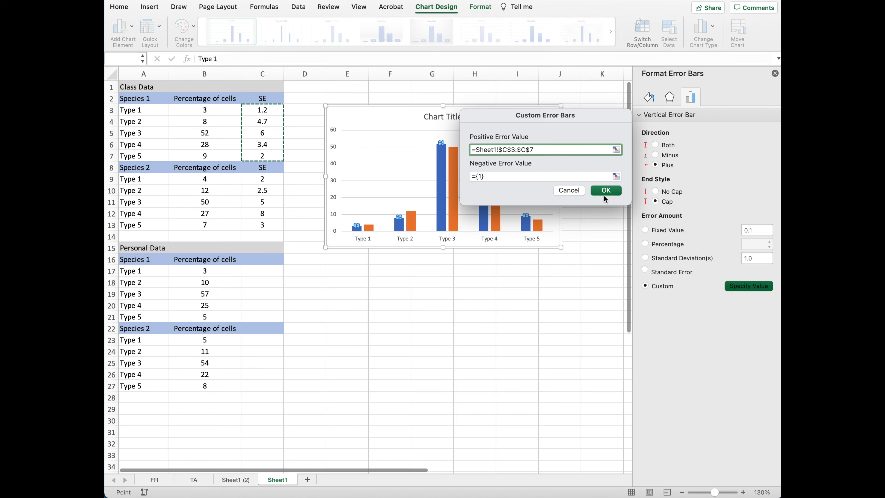
{"action": "left_click", "coordinate": [491, 313]}
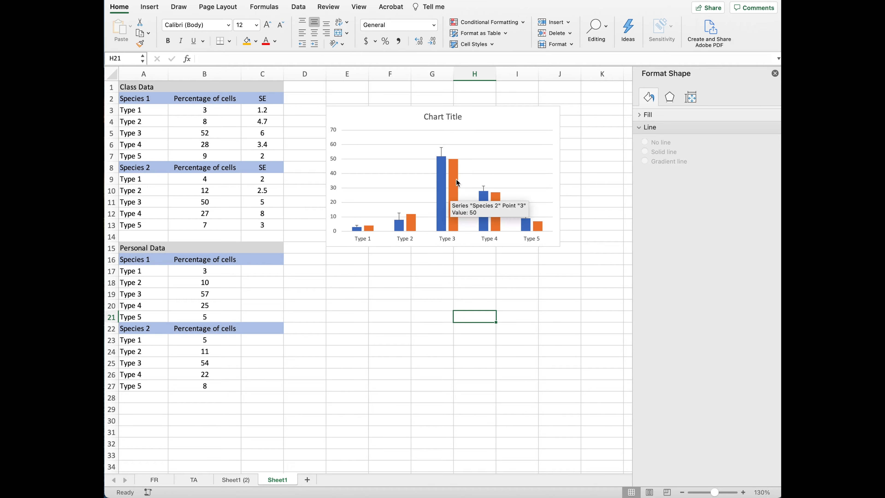
Step: Add standard error bars to the Species 2 series in the chart
{"action": "left_click", "coordinate": [453, 173]}
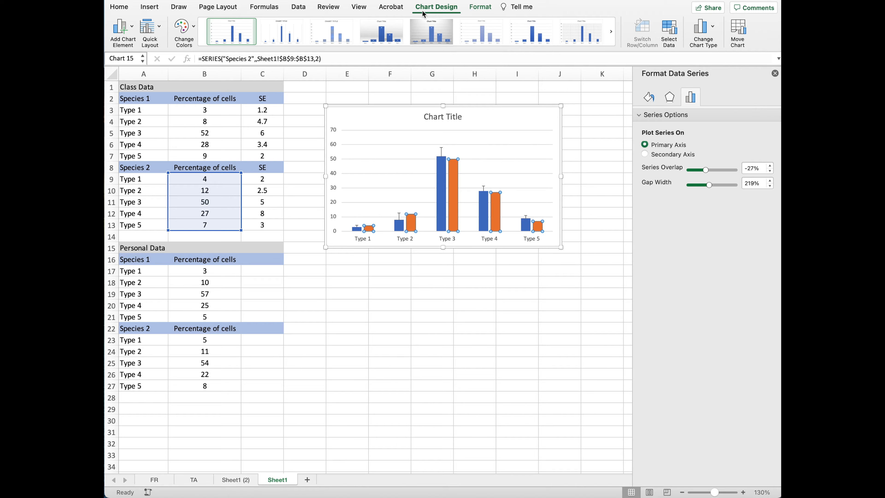
{"action": "left_click", "coordinate": [121, 29]}
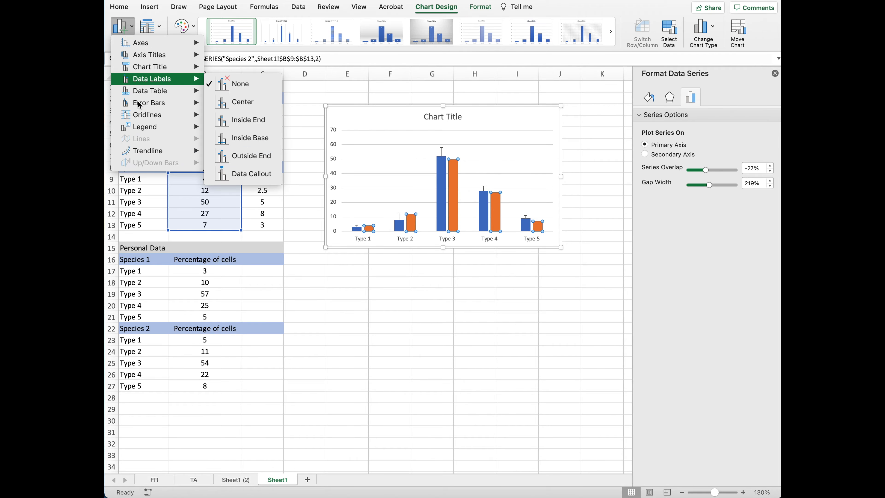
{"action": "mouse_move", "coordinate": [147, 103]}
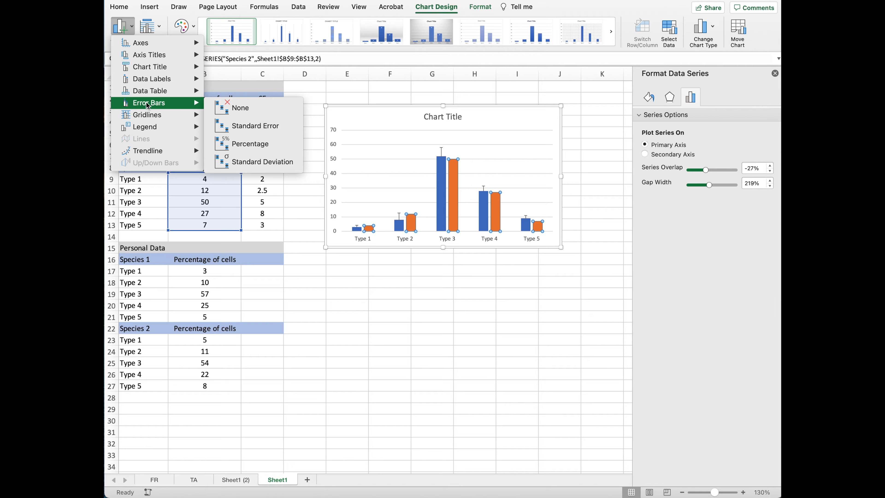
{"action": "left_click", "coordinate": [254, 127]}
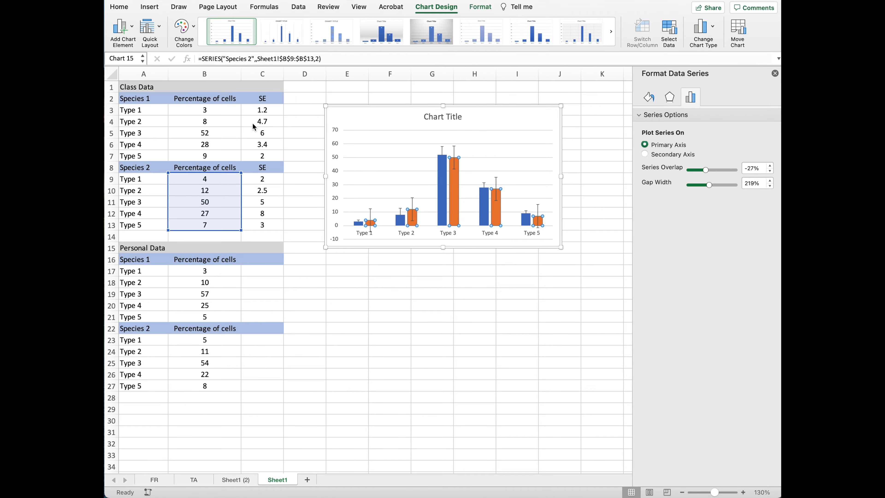
Step: Set the Species 2 error bars to the Plus direction with custom positive error values from C9:C13
{"action": "left_click", "coordinate": [454, 154]}
{"action": "right_click", "coordinate": [454, 152]}
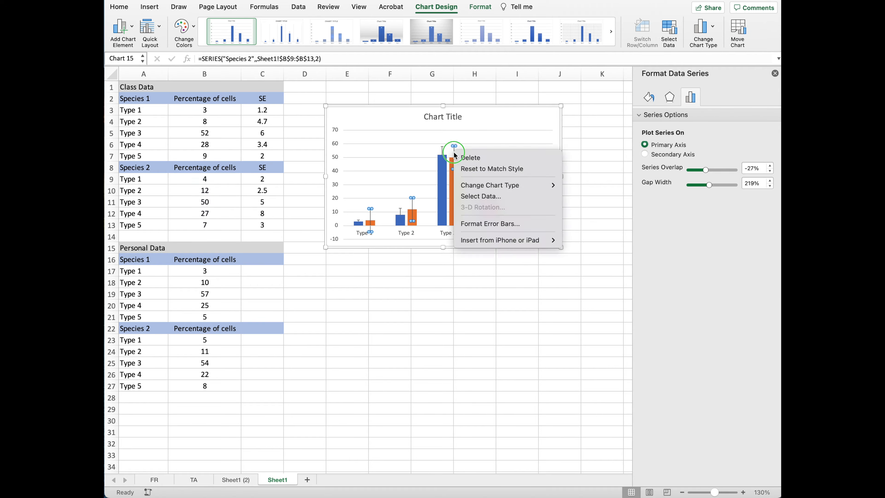
{"action": "left_click", "coordinate": [479, 227]}
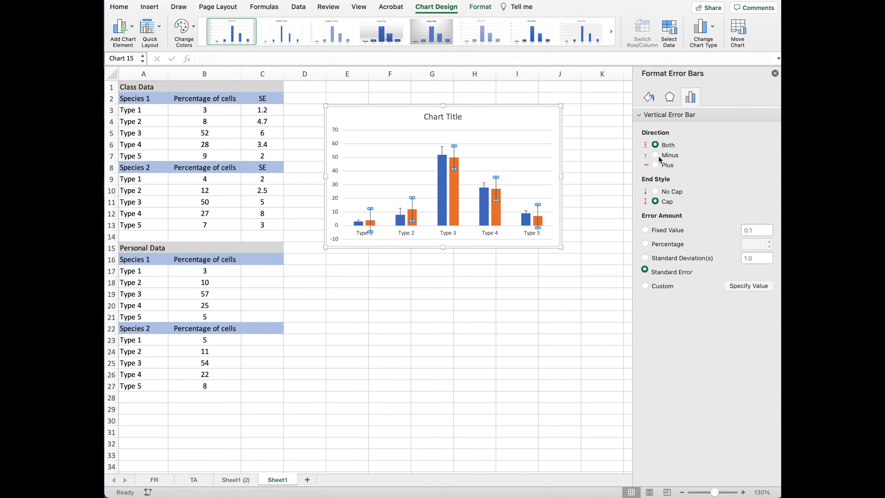
{"action": "left_click", "coordinate": [656, 164]}
{"action": "left_click", "coordinate": [645, 286]}
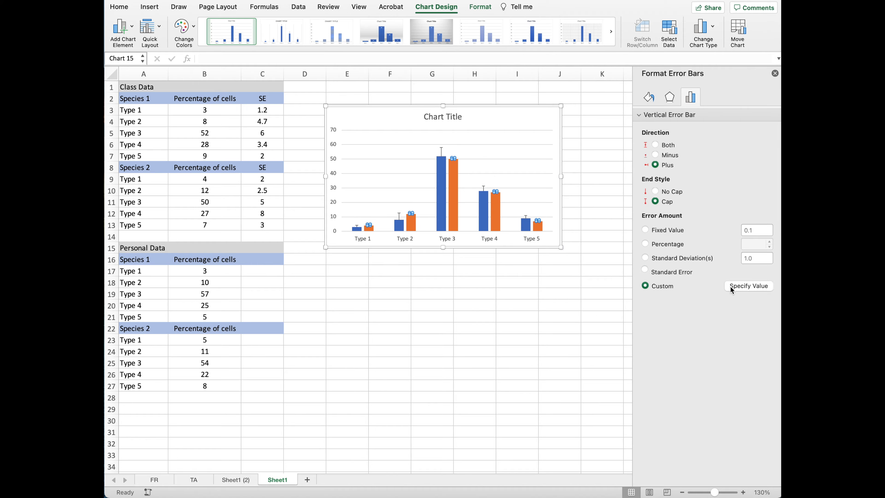
{"action": "left_click", "coordinate": [741, 285]}
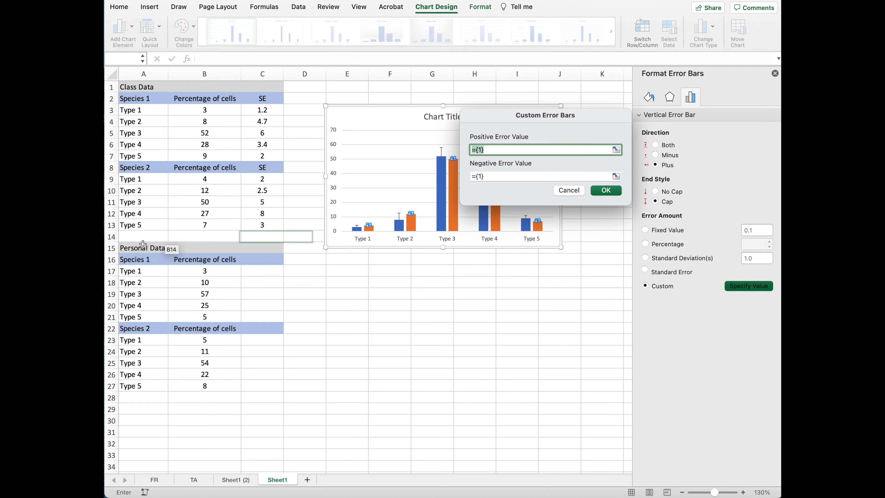
{"action": "left_click_drag", "start_coordinate": [258, 182], "coordinate": [259, 225]}
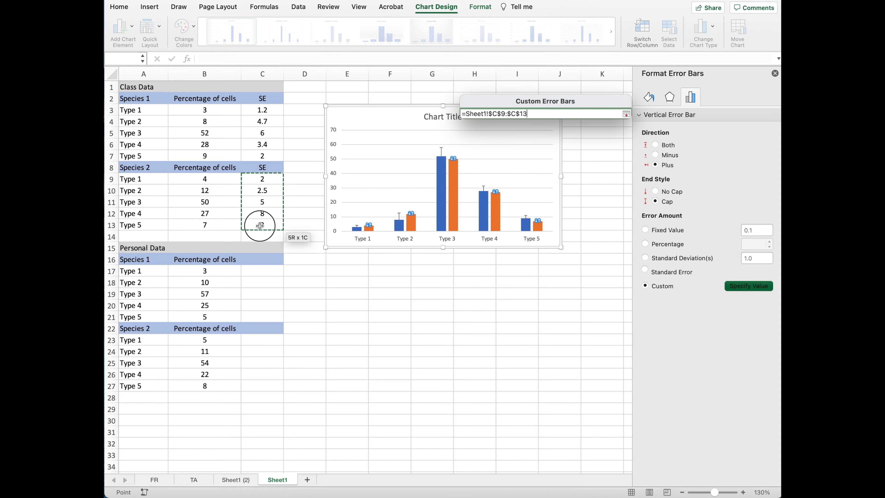
{"action": "left_click", "coordinate": [606, 190]}
{"action": "left_click", "coordinate": [498, 333]}
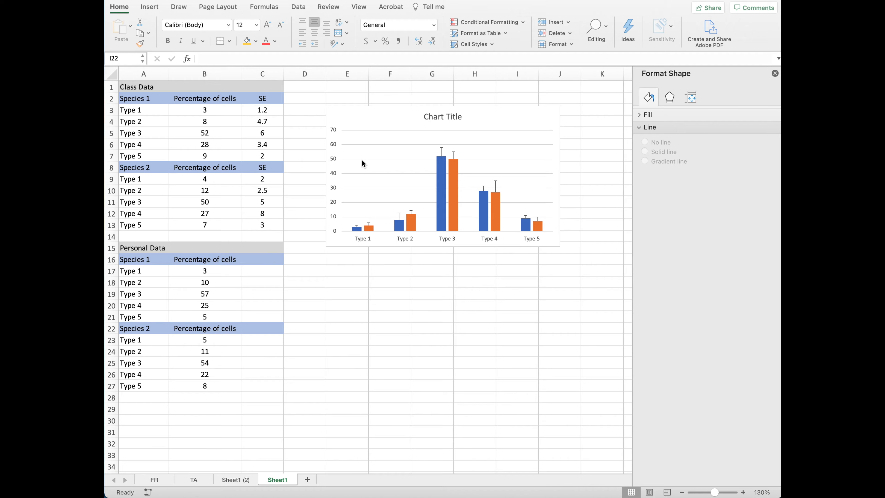
Step: Delete the placeholder title and the major horizontal gridlines from the chart
{"action": "left_click", "coordinate": [441, 118]}
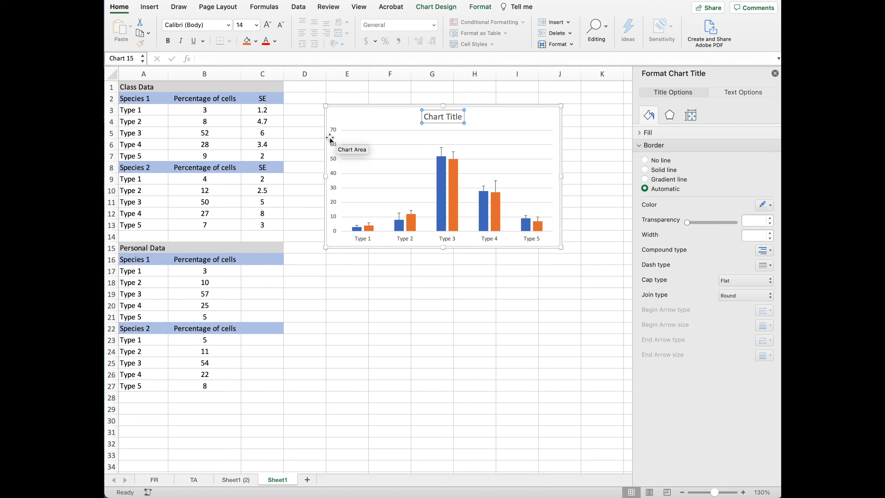
{"action": "right_click", "coordinate": [443, 125]}
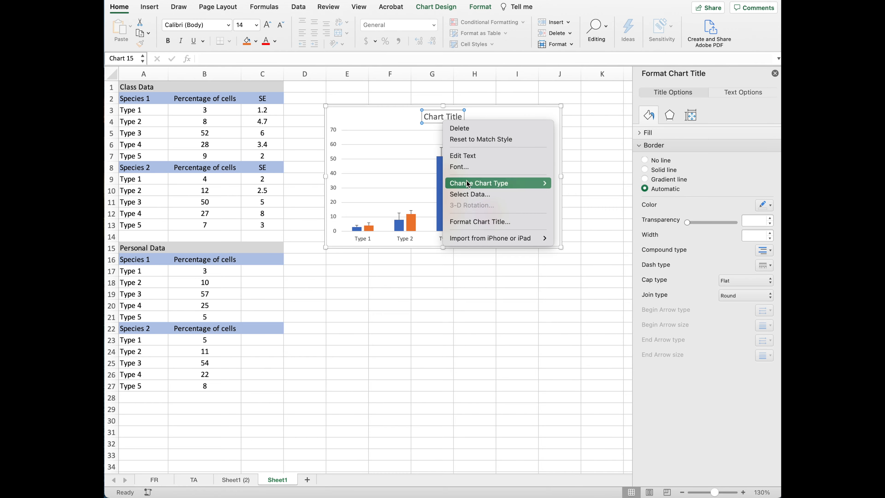
{"action": "left_click", "coordinate": [458, 129]}
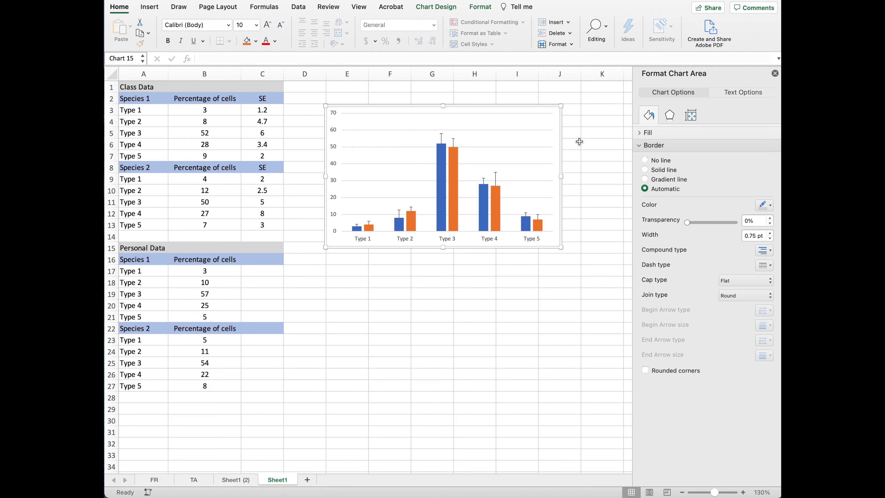
{"action": "left_click", "coordinate": [358, 147]}
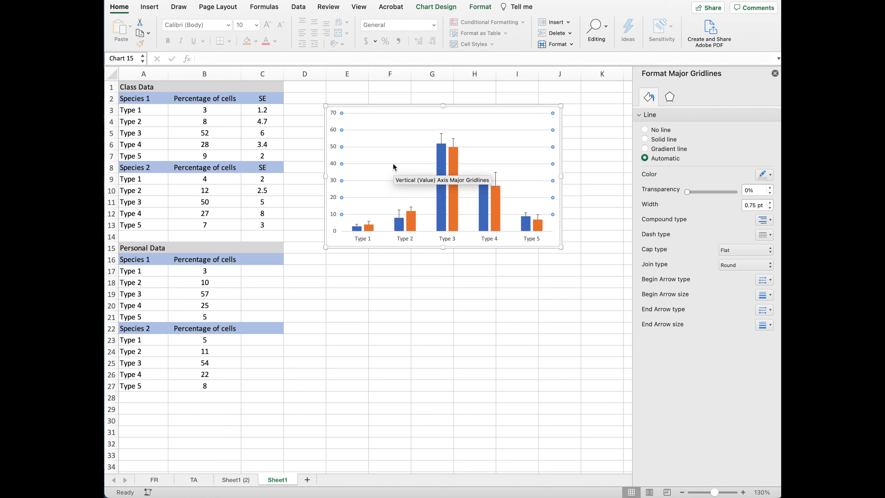
{"action": "key", "text": "Delete"}
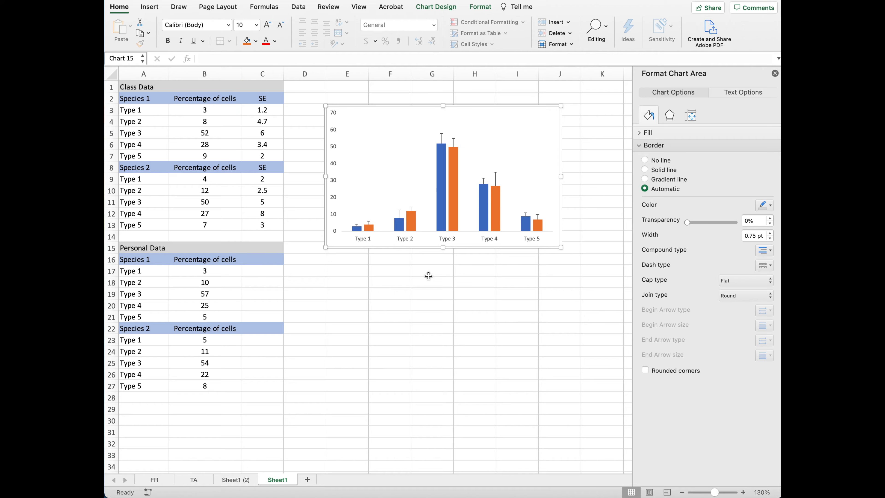
{"action": "left_click", "coordinate": [417, 411]}
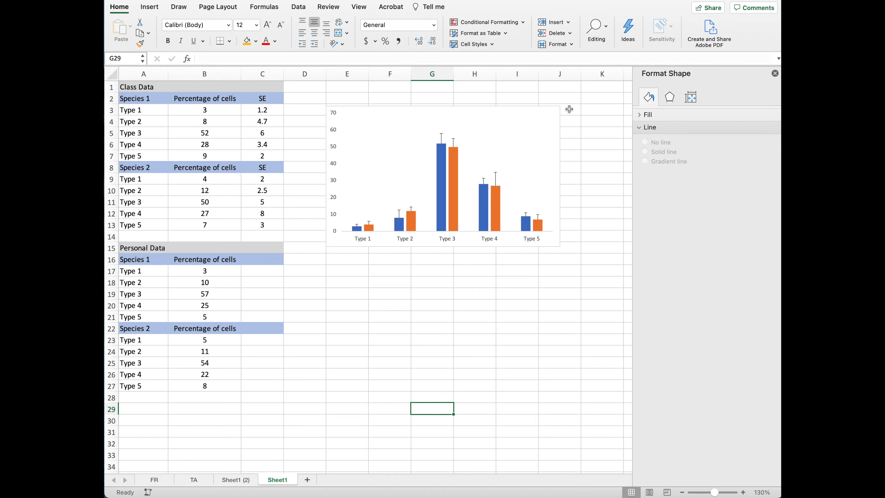
Step: Remove the border around the chart area by setting it to No line
{"action": "left_click", "coordinate": [558, 113]}
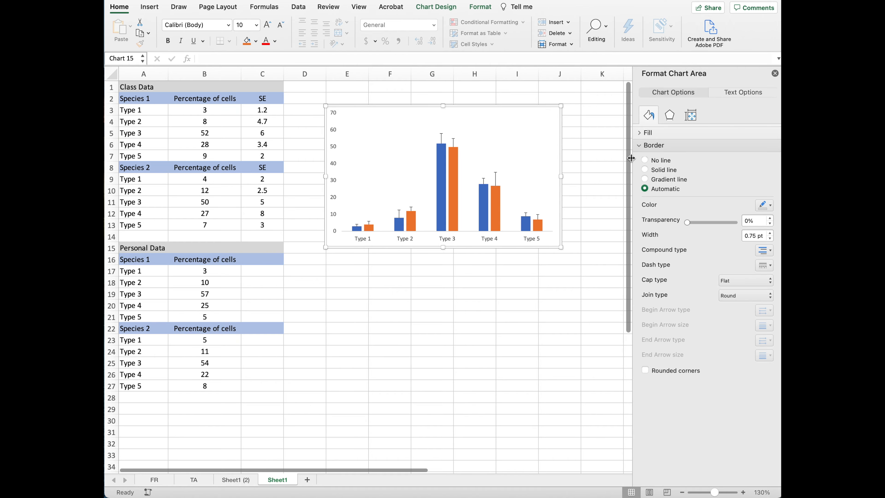
{"action": "left_click", "coordinate": [645, 160]}
{"action": "left_click", "coordinate": [600, 147]}
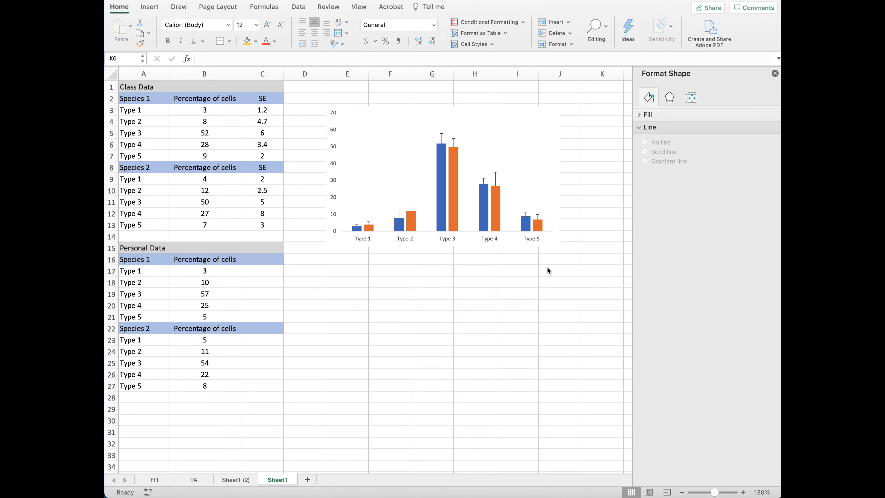
{"action": "key", "text": "Escape"}
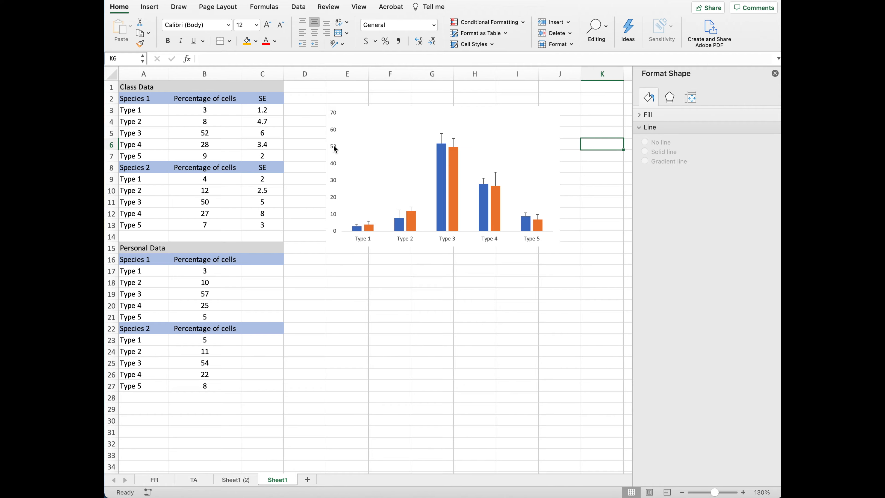
Step: Set the vertical axis maximum bound to 60 and its major unit to 15
{"action": "left_click", "coordinate": [334, 148]}
{"action": "right_click", "coordinate": [334, 147]}
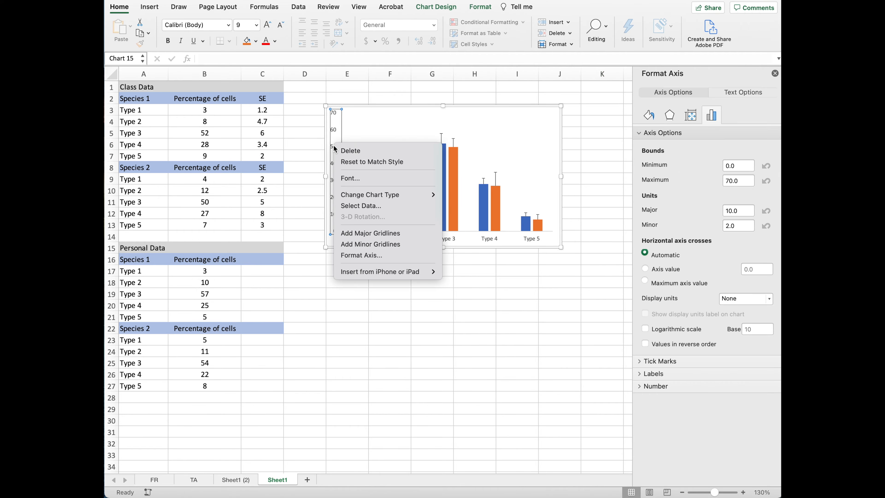
{"action": "left_click", "coordinate": [349, 257]}
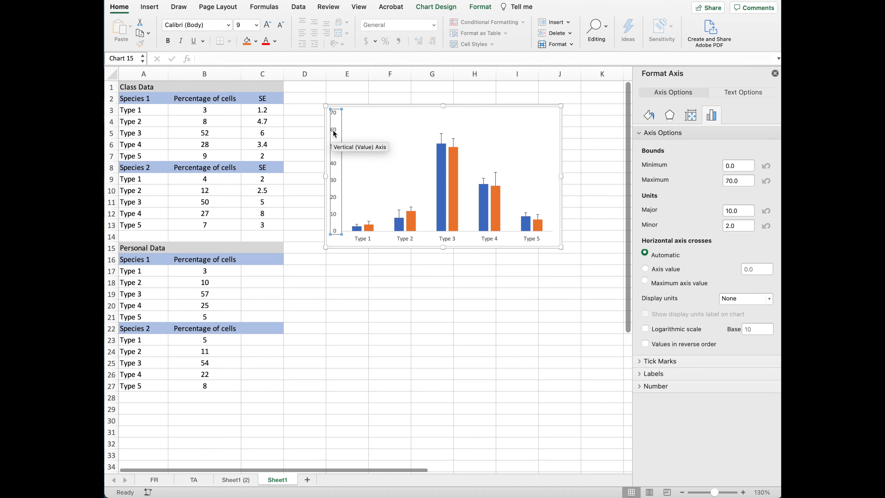
{"action": "left_click", "coordinate": [740, 181]}
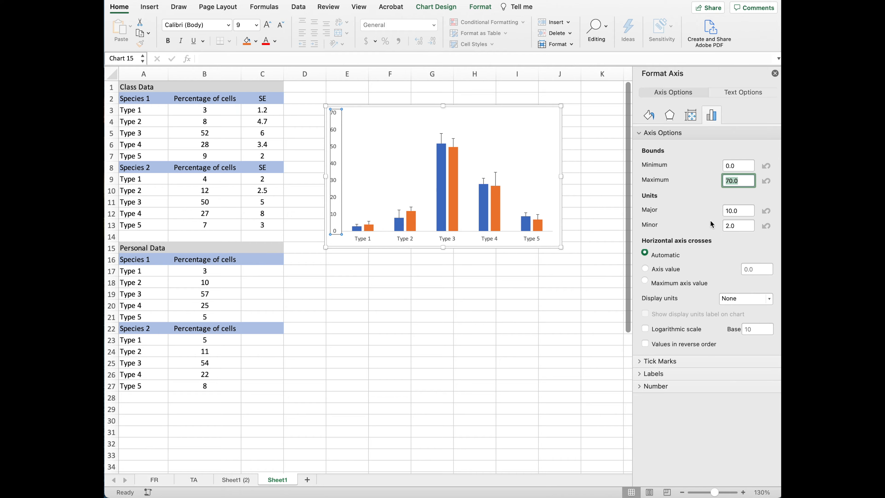
{"action": "type", "text": "60"}
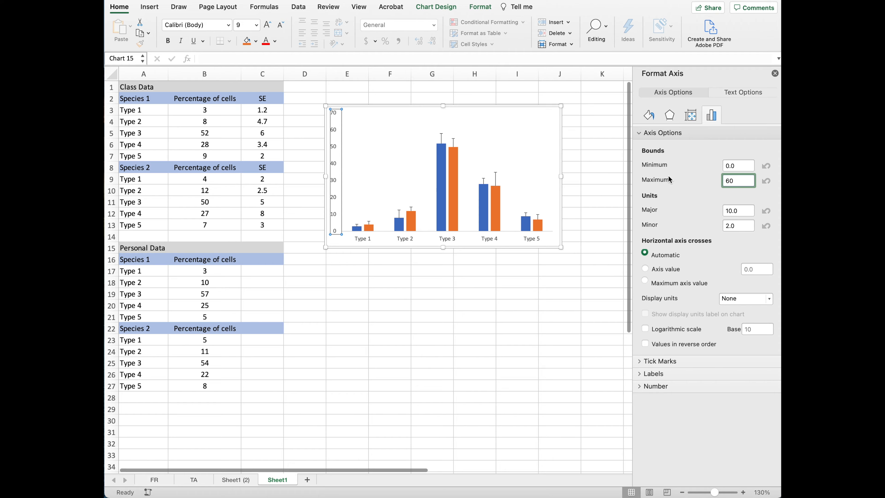
{"action": "key", "text": "Return"}
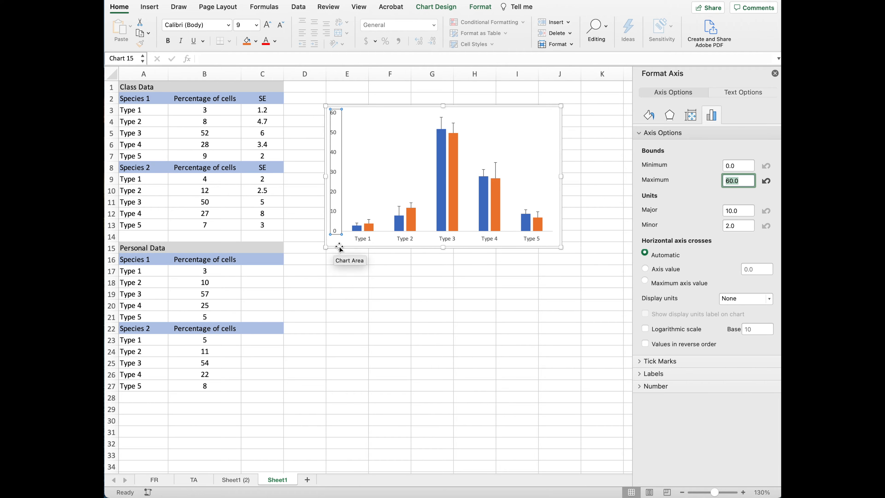
{"action": "left_click", "coordinate": [741, 211]}
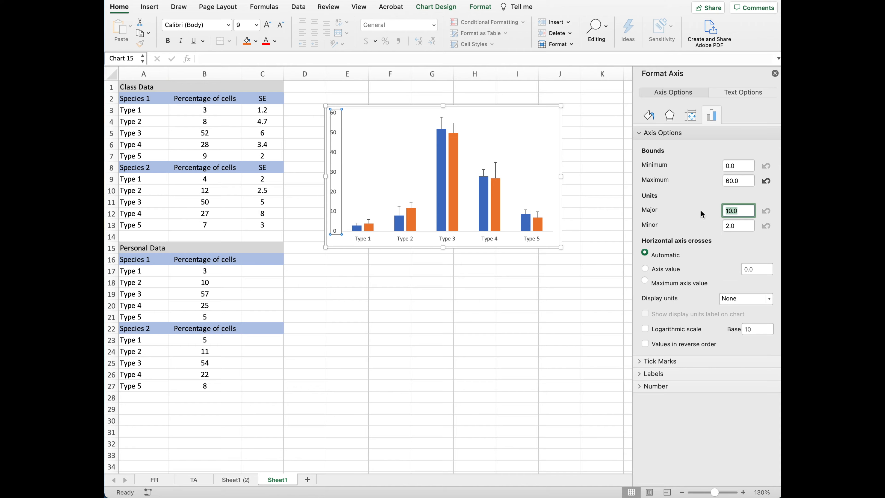
{"action": "type", "text": "15"}
{"action": "key", "text": "Return"}
Step: Set the vertical axis major tick marks to Outside
{"action": "left_click", "coordinate": [664, 362]}
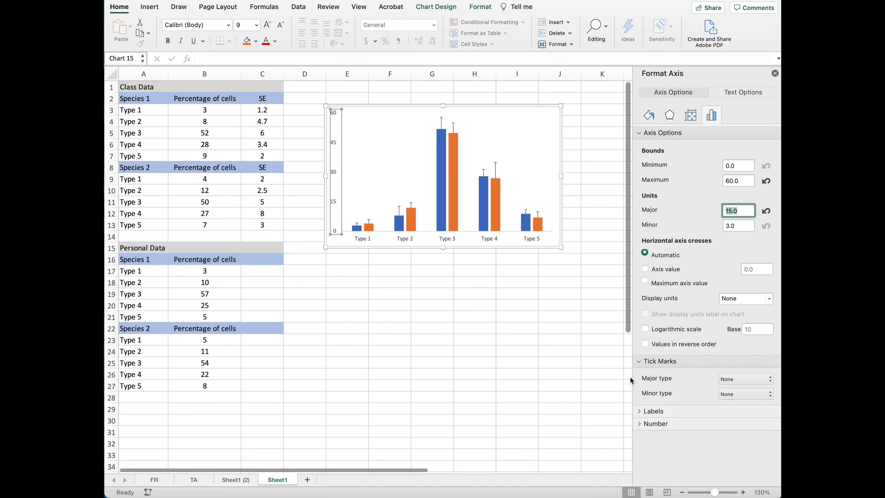
{"action": "left_click", "coordinate": [743, 379]}
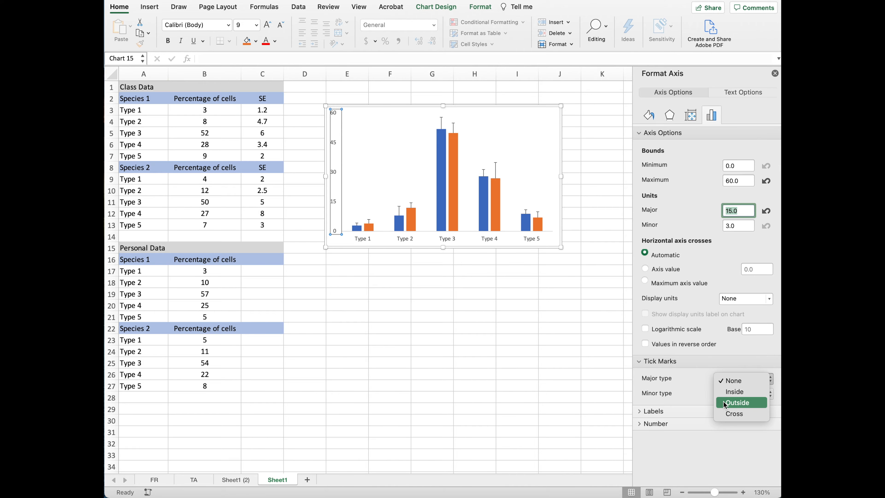
{"action": "left_click", "coordinate": [735, 402]}
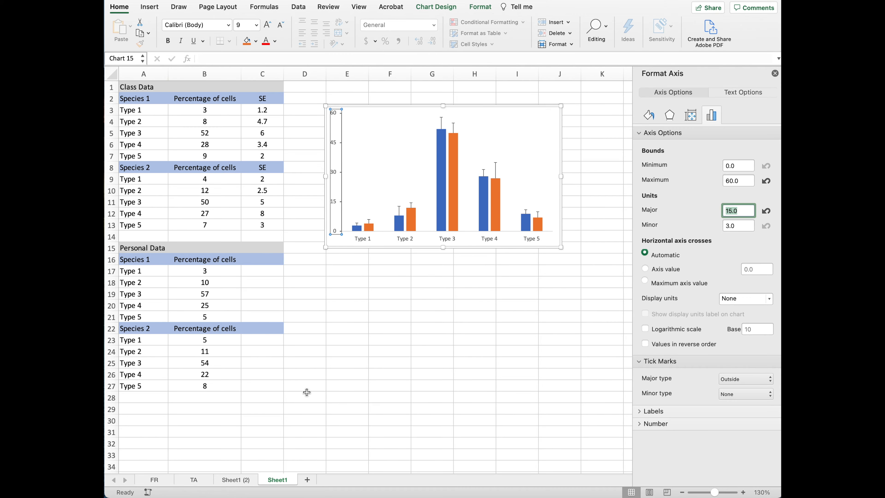
{"action": "left_click", "coordinate": [386, 497]}
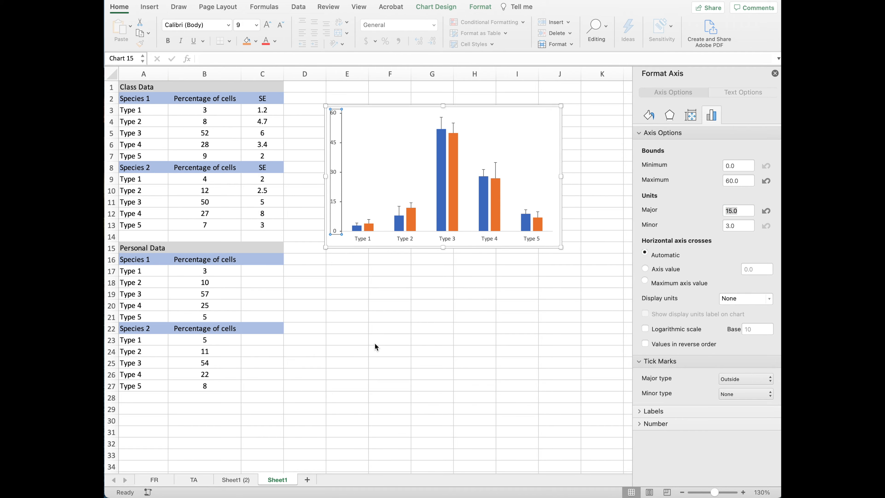
Step: Set the horizontal category axis minor tick marks to Outside
{"action": "right_click", "coordinate": [363, 237]}
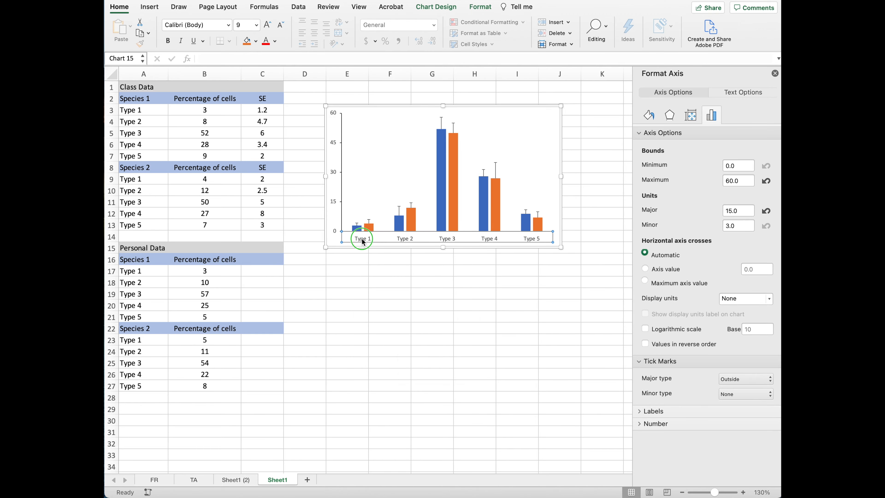
{"action": "left_click", "coordinate": [382, 349]}
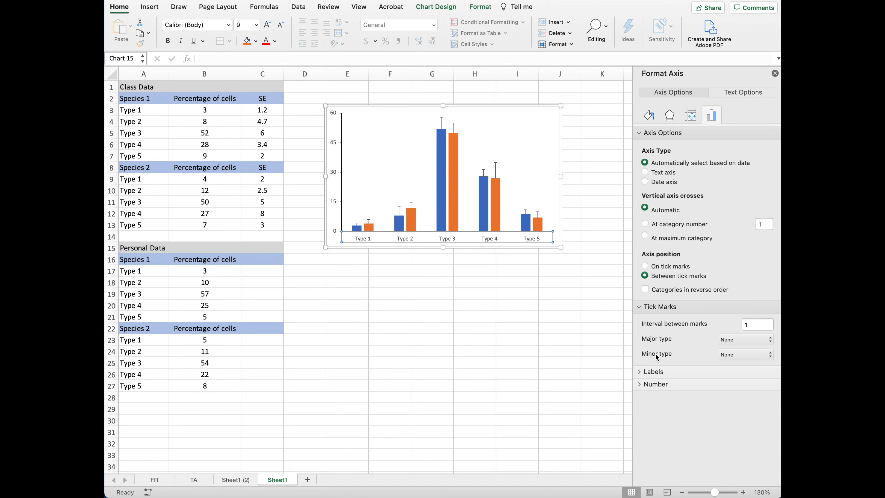
{"action": "left_click", "coordinate": [744, 355]}
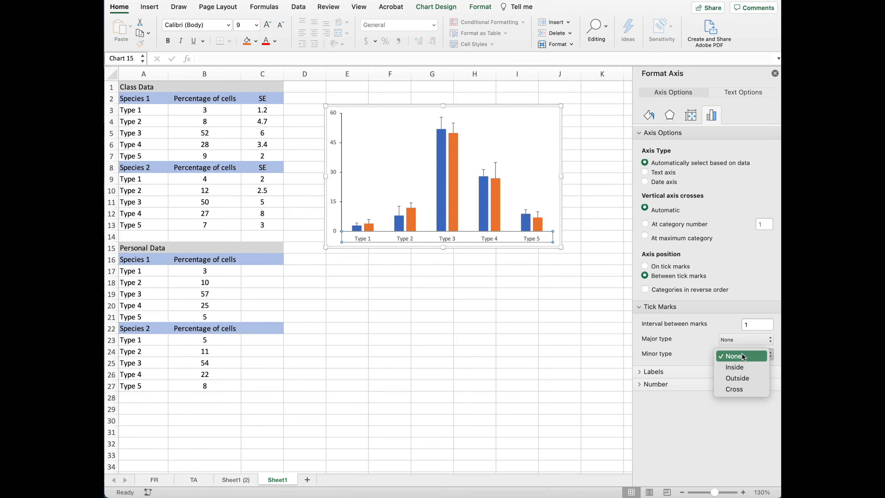
{"action": "left_click", "coordinate": [740, 379]}
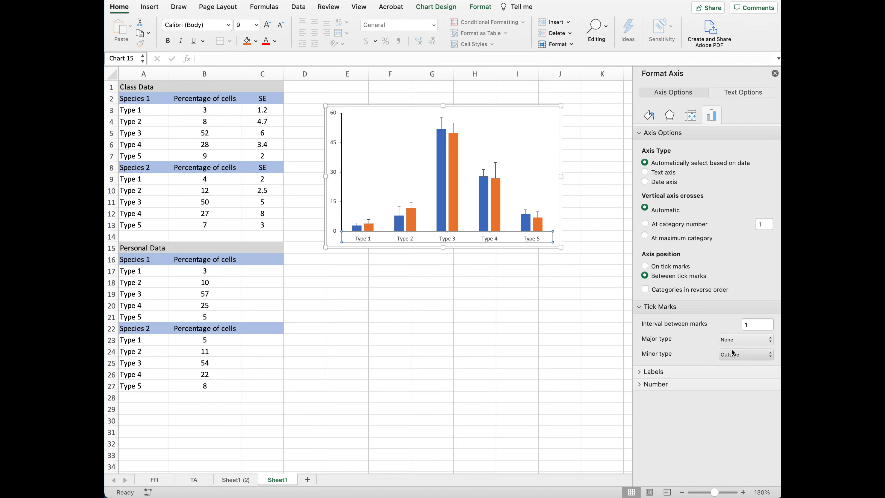
Step: Try Outside major tick marks on the horizontal category axis and set them back to None
{"action": "left_click", "coordinate": [733, 341]}
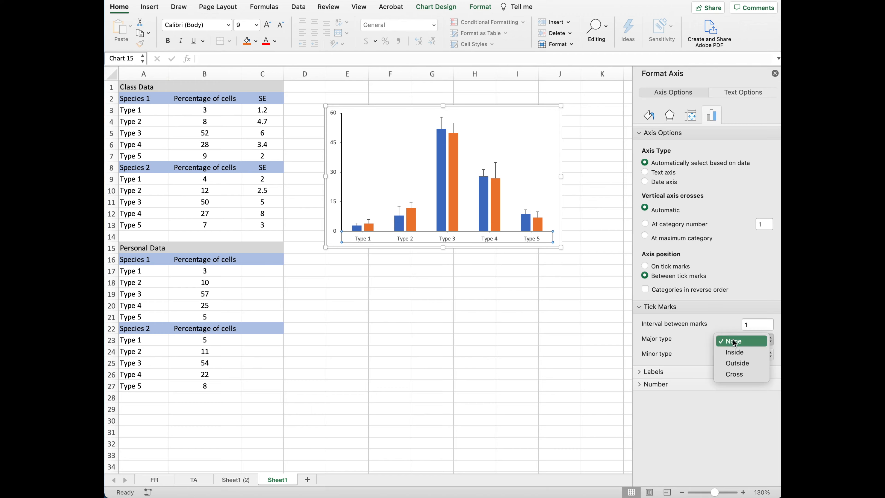
{"action": "left_click", "coordinate": [735, 363]}
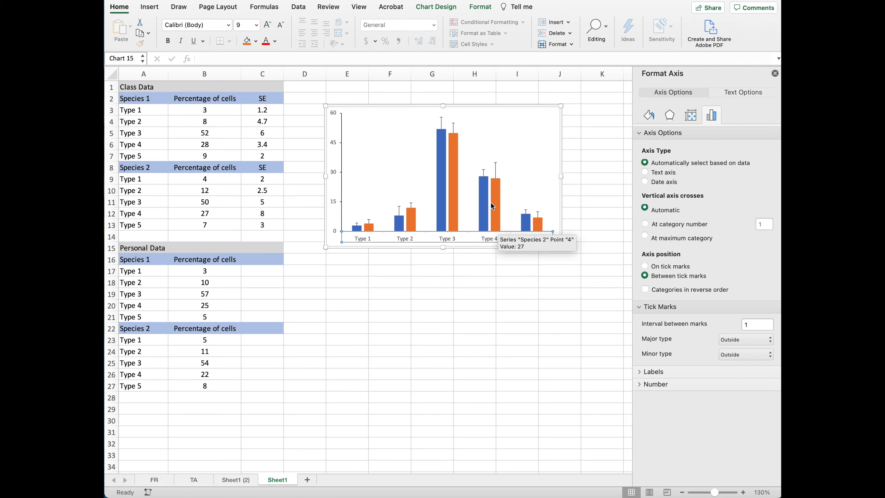
{"action": "left_click", "coordinate": [733, 339]}
{"action": "left_click", "coordinate": [732, 317]}
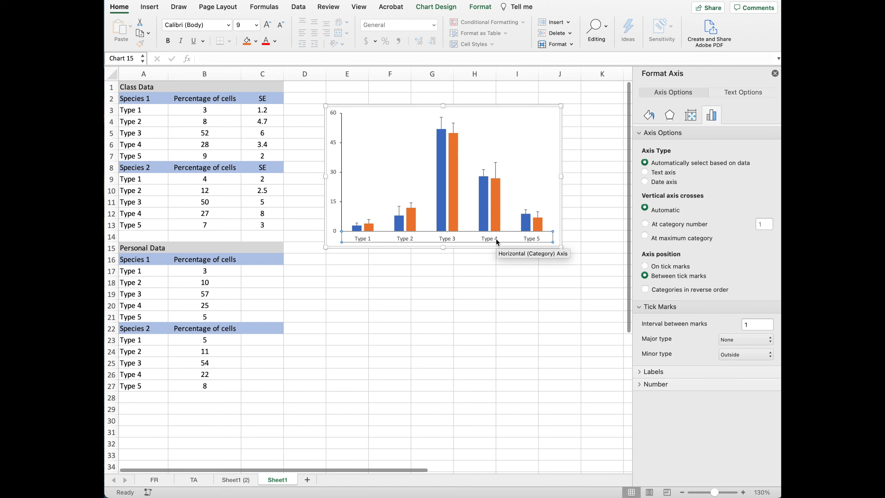
Step: Change the line color of the horizontal category axis to black
{"action": "left_click", "coordinate": [649, 117]}
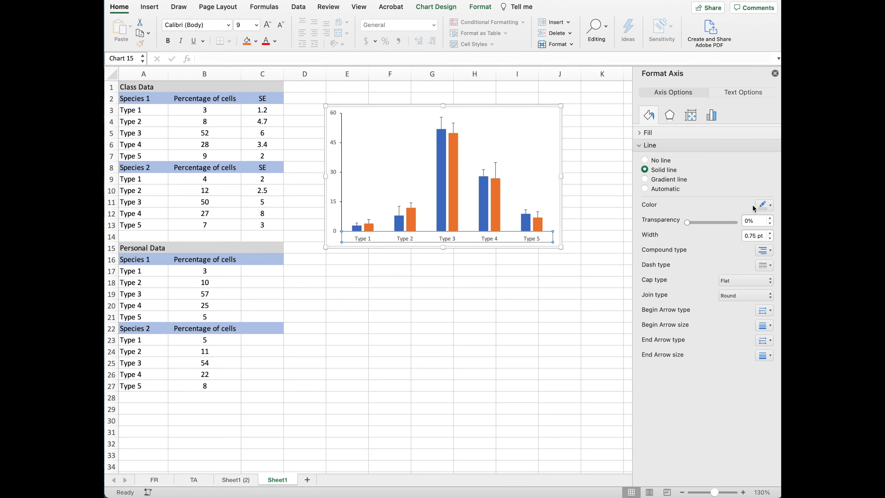
{"action": "left_click", "coordinate": [763, 205]}
{"action": "left_click", "coordinate": [773, 233]}
{"action": "left_click", "coordinate": [527, 316]}
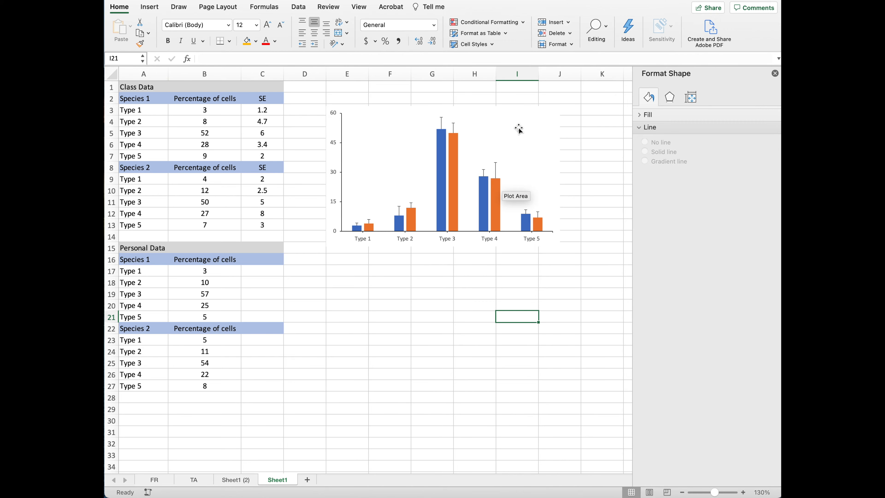
Step: Add a legend for Species 1 and Species 2 at the Right of the chart
{"action": "left_click", "coordinate": [548, 115]}
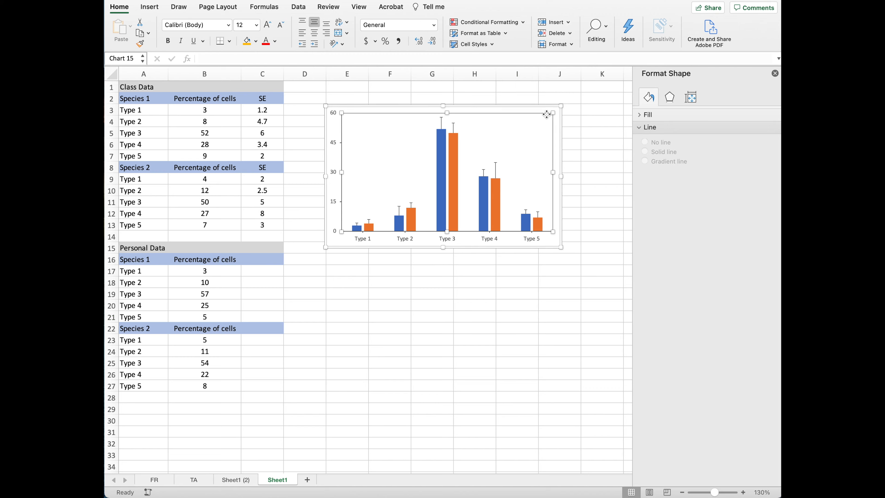
{"action": "left_click", "coordinate": [429, 7]}
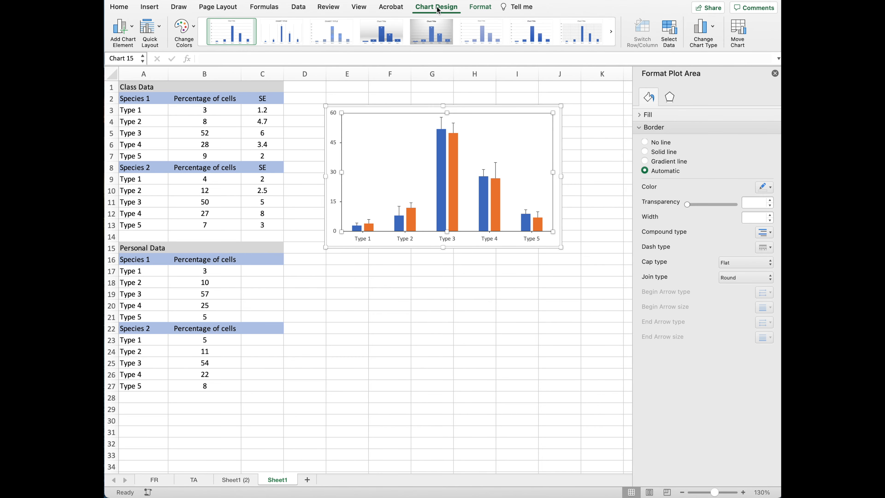
{"action": "left_click", "coordinate": [122, 28]}
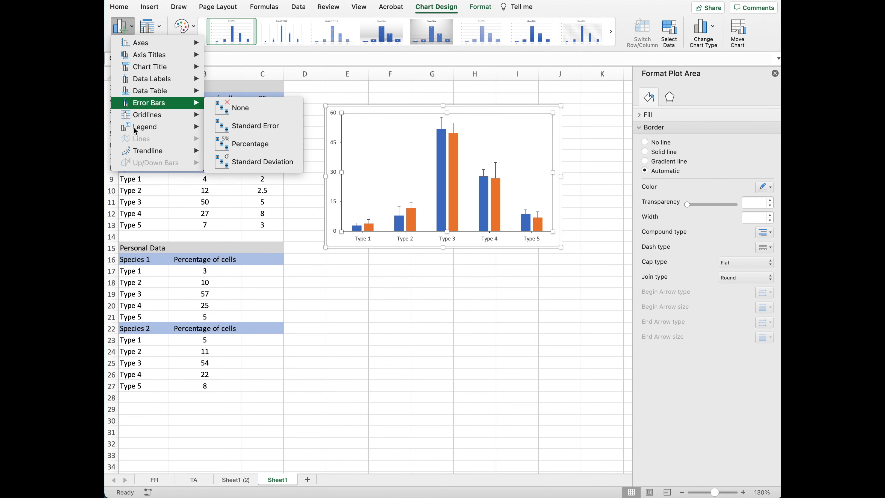
{"action": "mouse_move", "coordinate": [181, 127]}
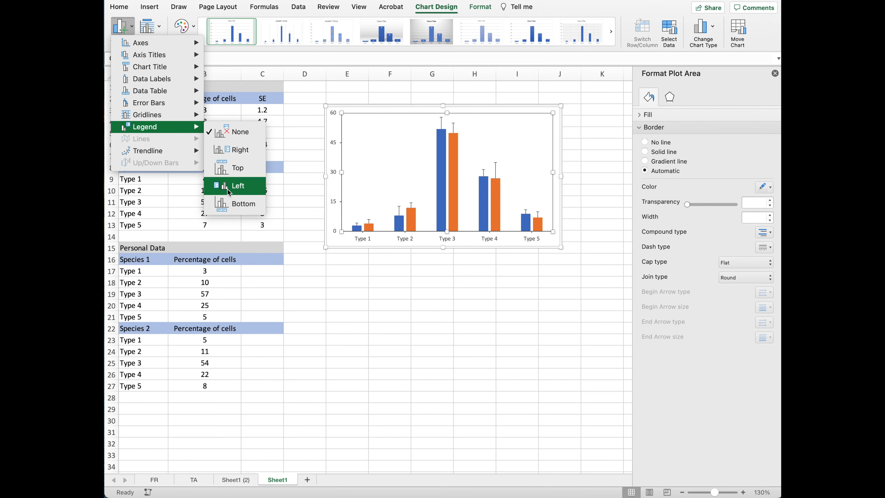
{"action": "left_click", "coordinate": [233, 152]}
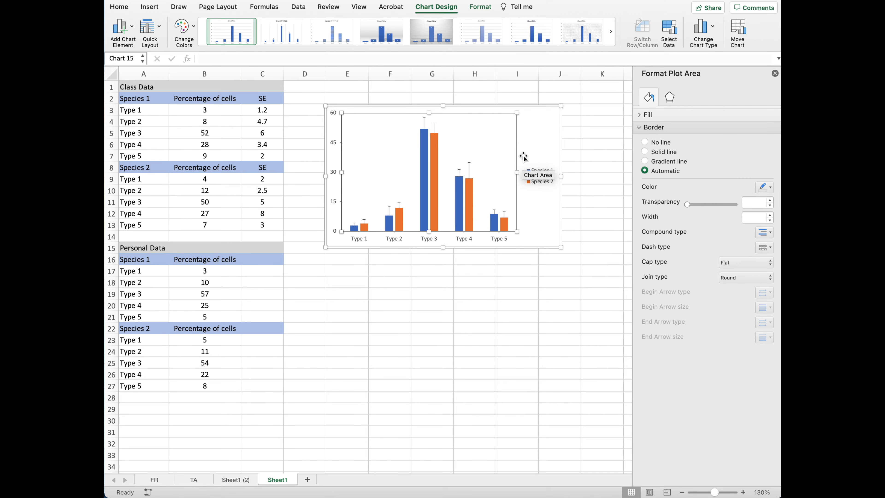
Step: Allow the legend to overlap the chart and move it to the upper-right area of the plot
{"action": "left_click", "coordinate": [541, 184]}
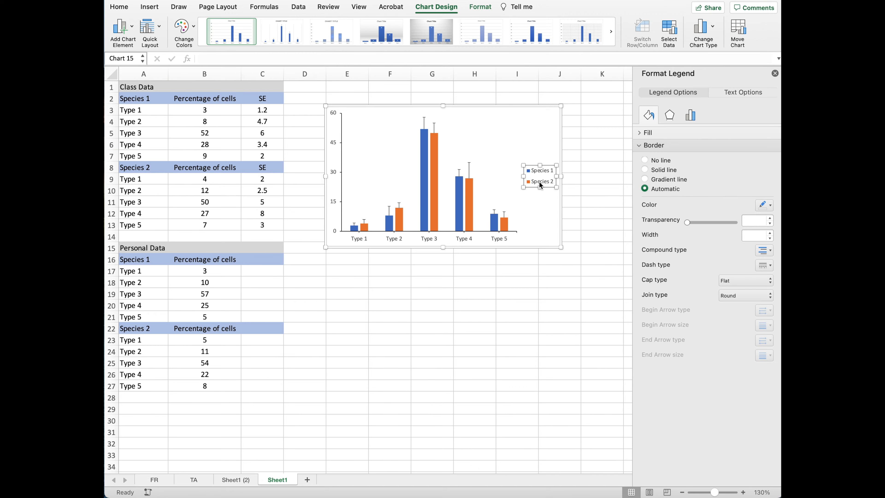
{"action": "right_click", "coordinate": [540, 181]}
{"action": "left_click", "coordinate": [568, 272]}
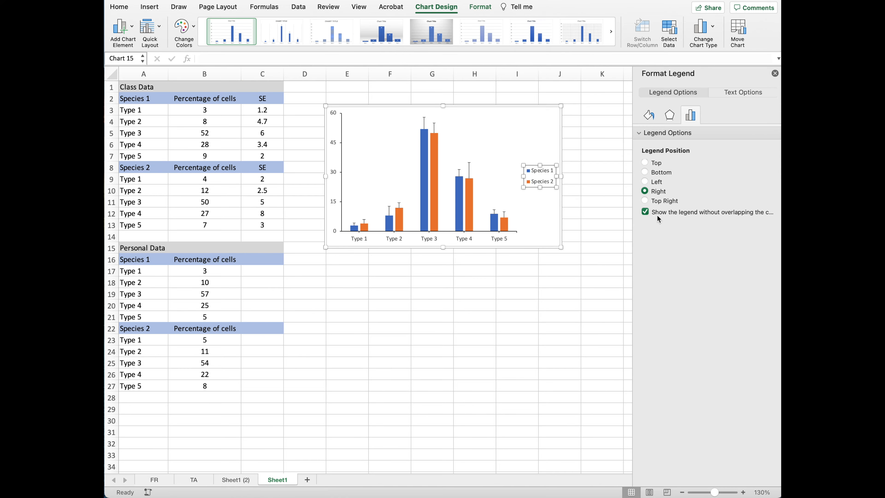
{"action": "left_click", "coordinate": [645, 212]}
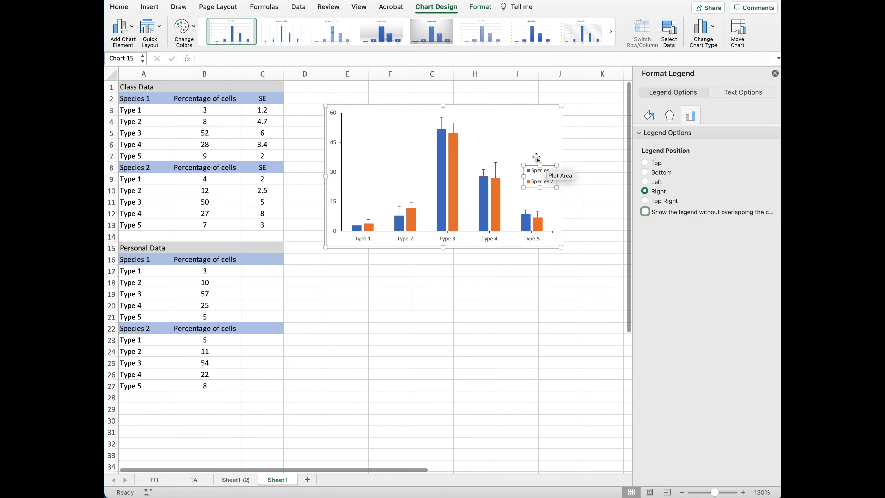
{"action": "left_click_drag", "start_coordinate": [535, 173], "coordinate": [521, 128]}
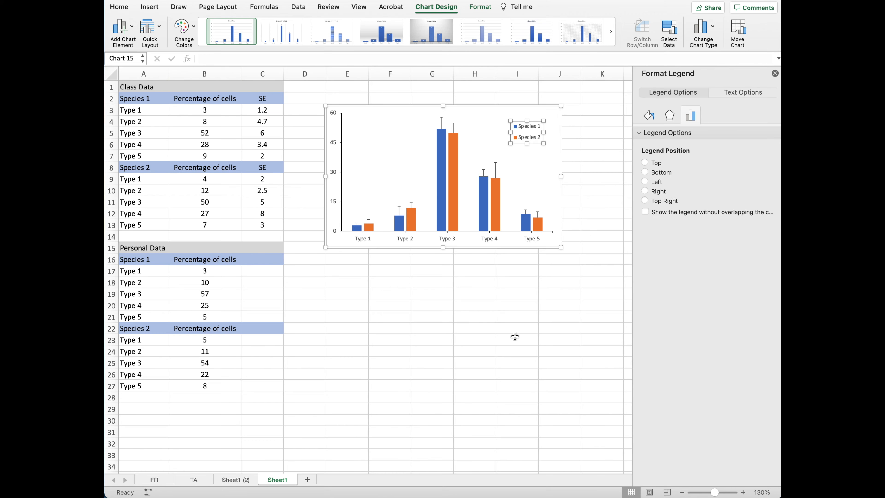
{"action": "left_click", "coordinate": [584, 229]}
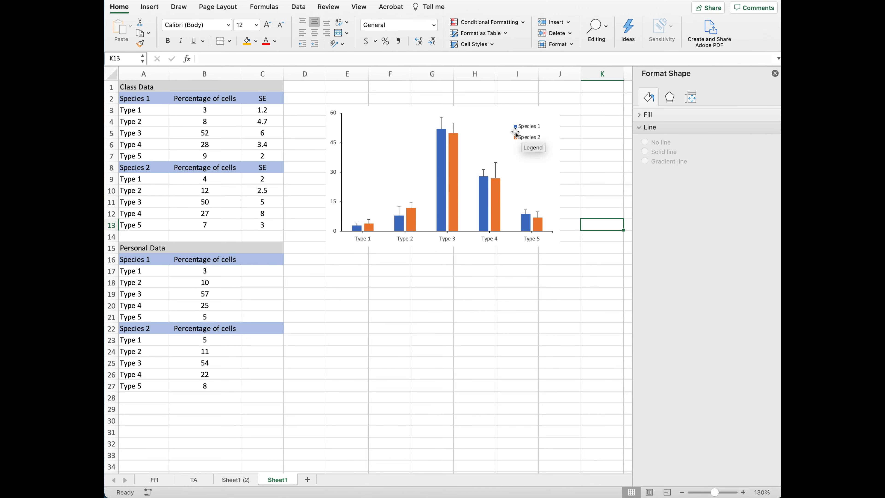
Step: Review the series names in the chart's data source settings and close them without changes
{"action": "left_click", "coordinate": [532, 126]}
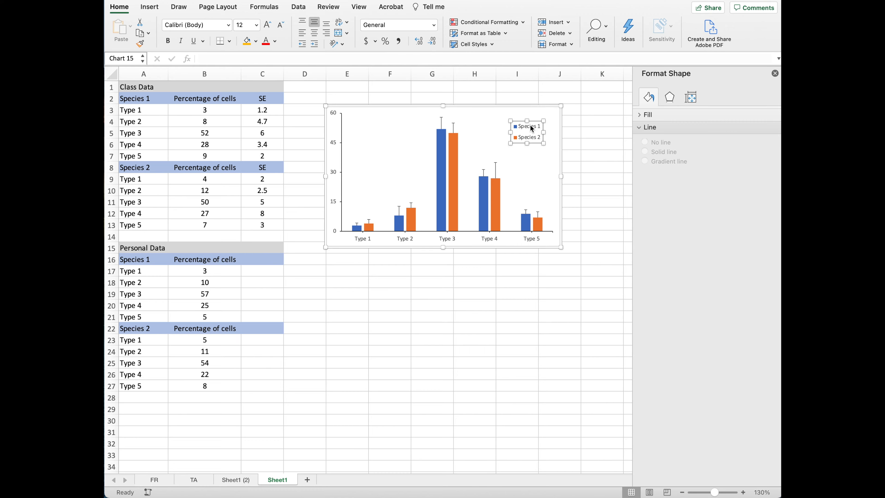
{"action": "left_click", "coordinate": [525, 127]}
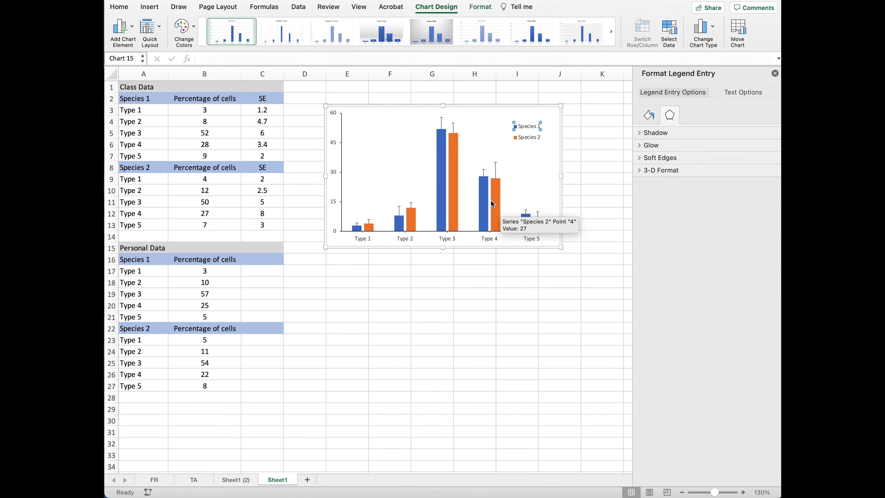
{"action": "right_click", "coordinate": [482, 194]}
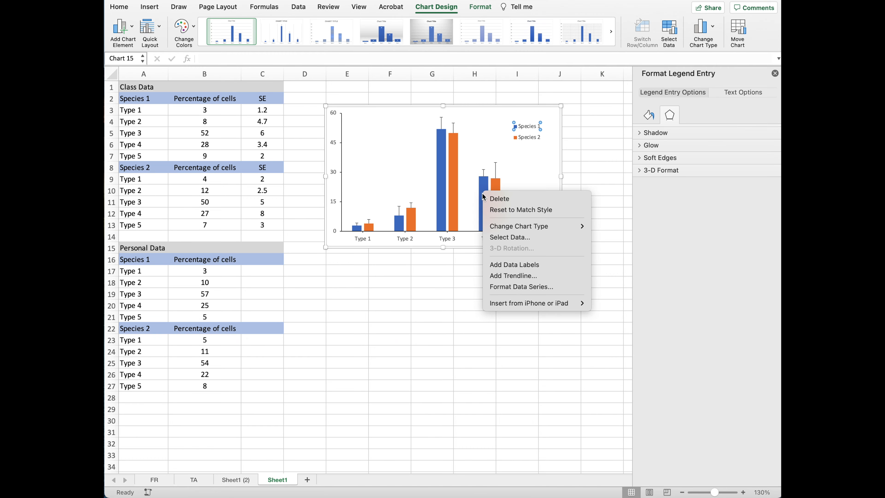
{"action": "left_click", "coordinate": [494, 238]}
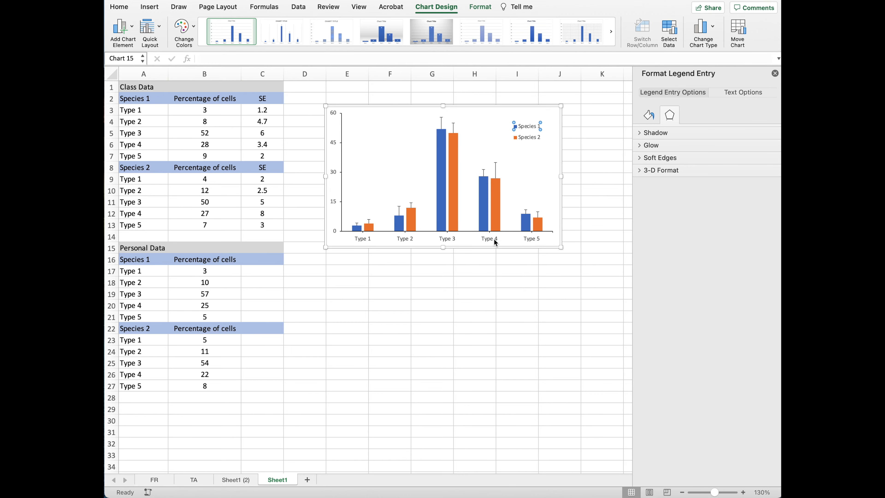
{"action": "left_click_drag", "start_coordinate": [616, 162], "coordinate": [588, 160]}
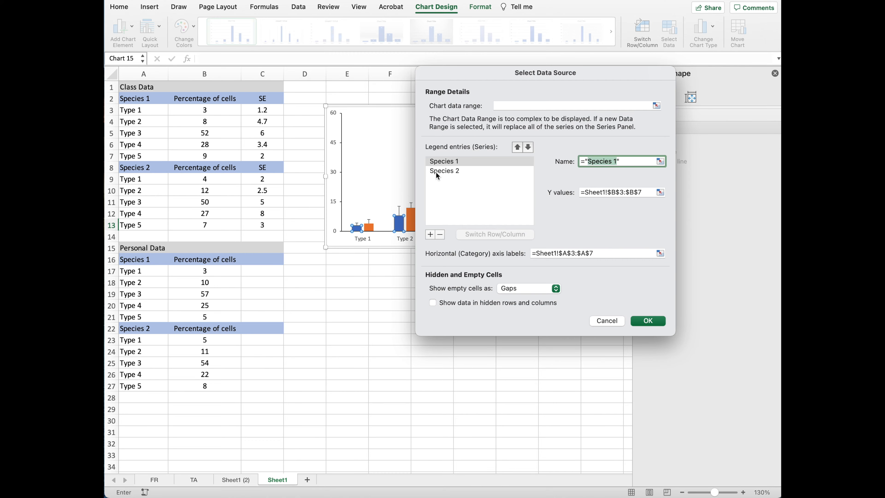
{"action": "left_click", "coordinate": [605, 321]}
Step: Try 10 pt bold italic text on the Species 1 legend entry and remove the bold and italic again
{"action": "left_click", "coordinate": [519, 124]}
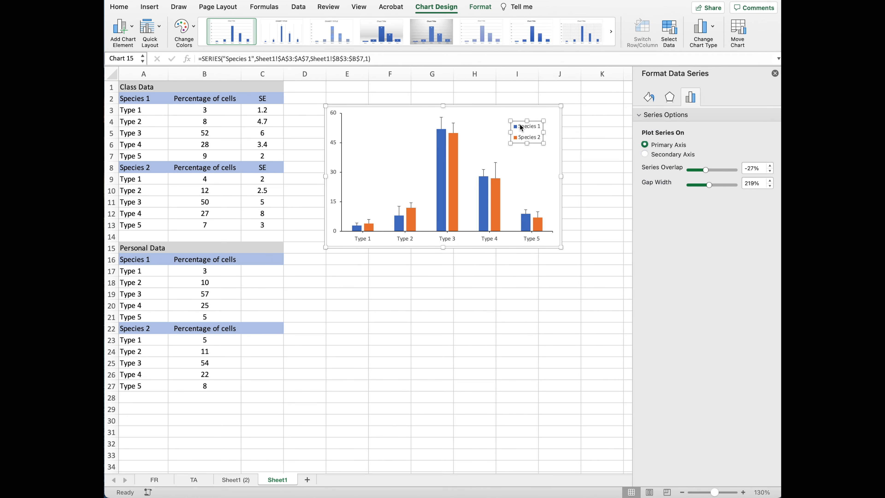
{"action": "left_click", "coordinate": [520, 126]}
{"action": "left_click", "coordinate": [119, 7]}
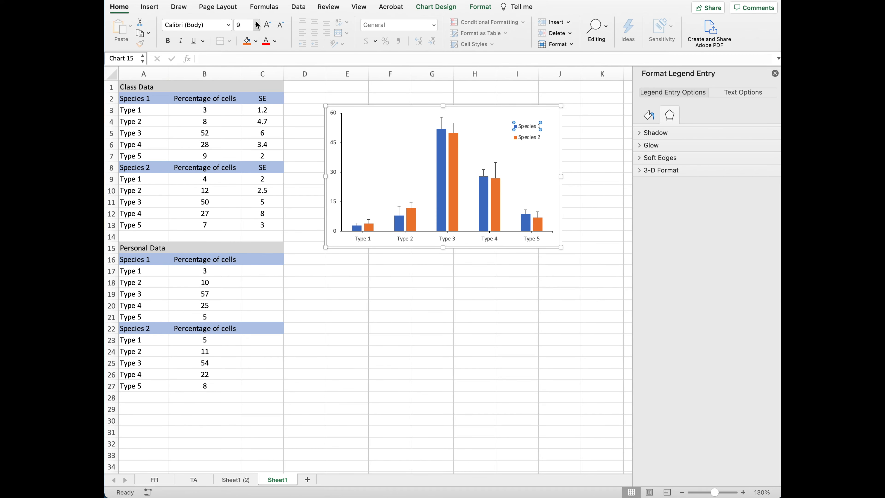
{"action": "left_click", "coordinate": [267, 24]}
{"action": "left_click", "coordinate": [172, 42]}
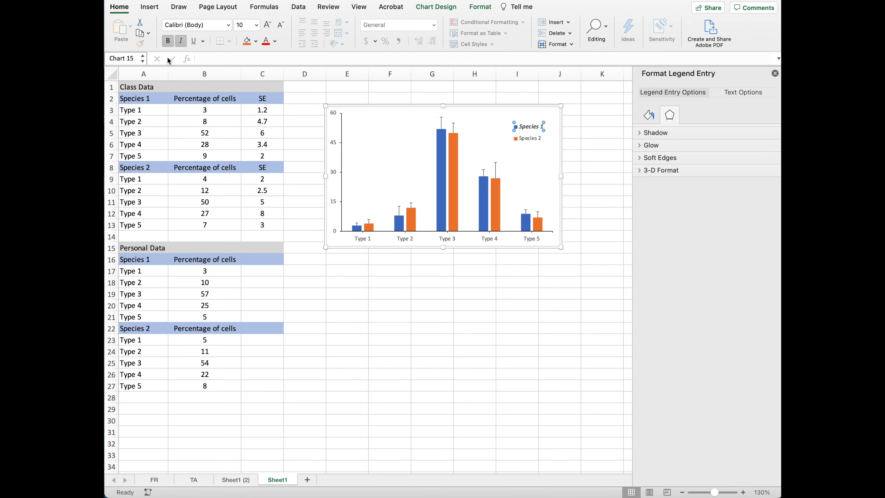
{"action": "left_click", "coordinate": [168, 41]}
{"action": "left_click", "coordinate": [181, 41]}
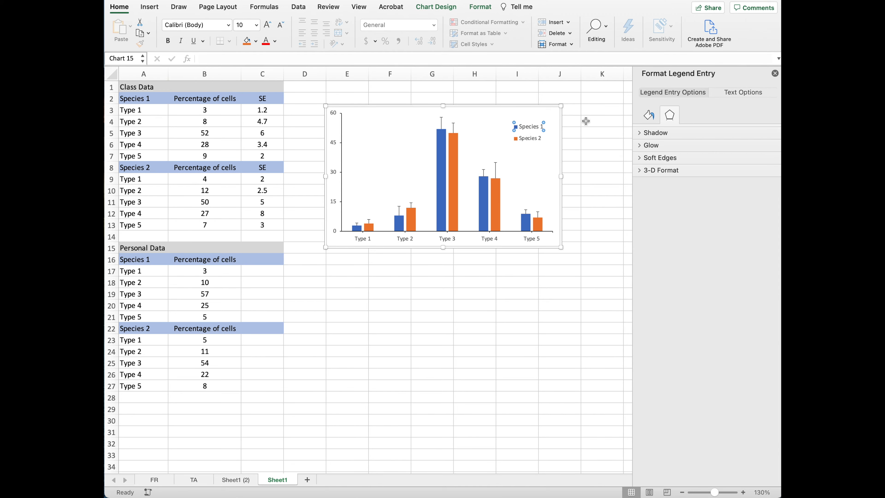
Step: Set the Species 1 legend entry back to the same font size as the Species 2 entry
{"action": "left_click", "coordinate": [530, 132]}
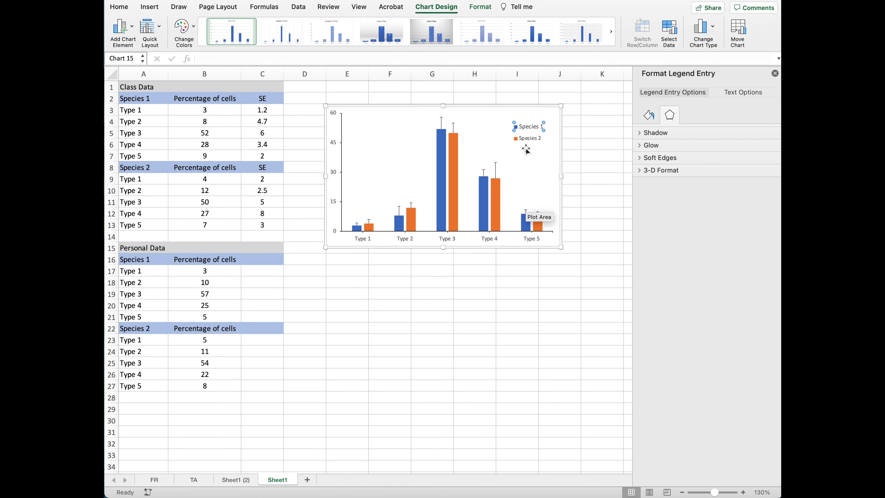
{"action": "left_click", "coordinate": [121, 8]}
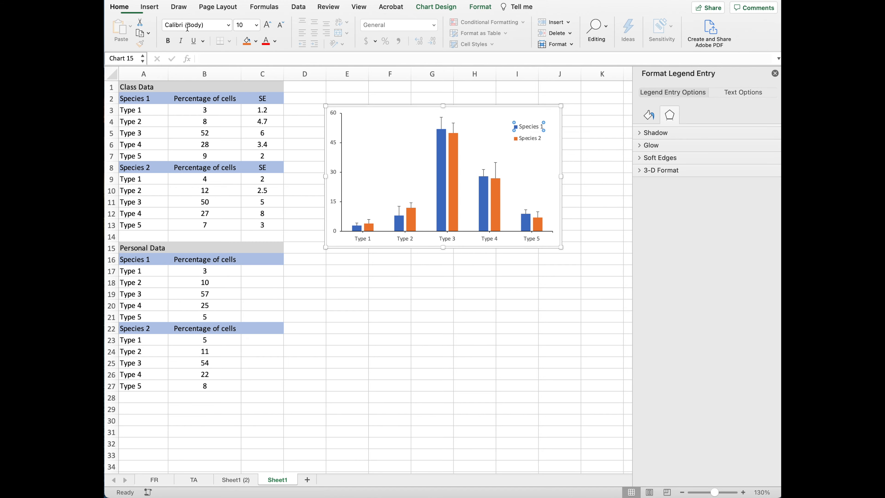
{"action": "left_click", "coordinate": [256, 25]}
{"action": "left_click", "coordinate": [248, 48]}
{"action": "left_click", "coordinate": [451, 270]}
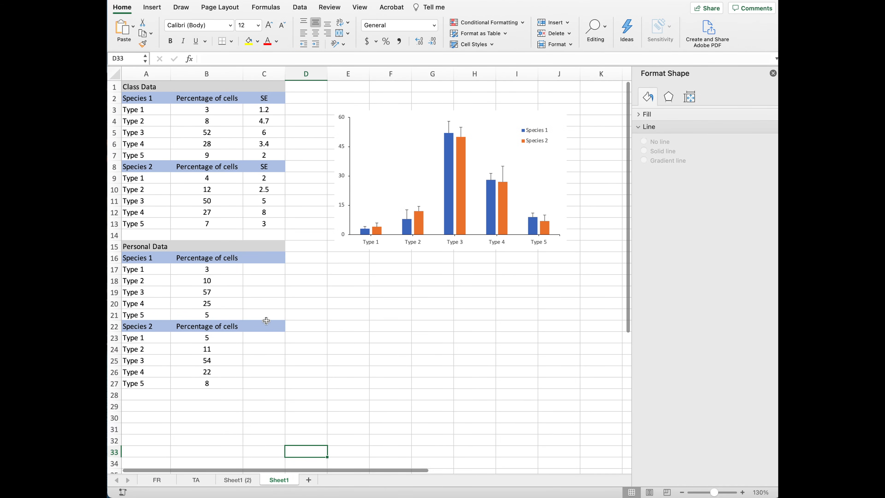
Step: Insert a clustered column chart from the personal Species 1 data in A17:B21 and place it below the class data chart
{"action": "left_click_drag", "start_coordinate": [133, 271], "coordinate": [205, 316]}
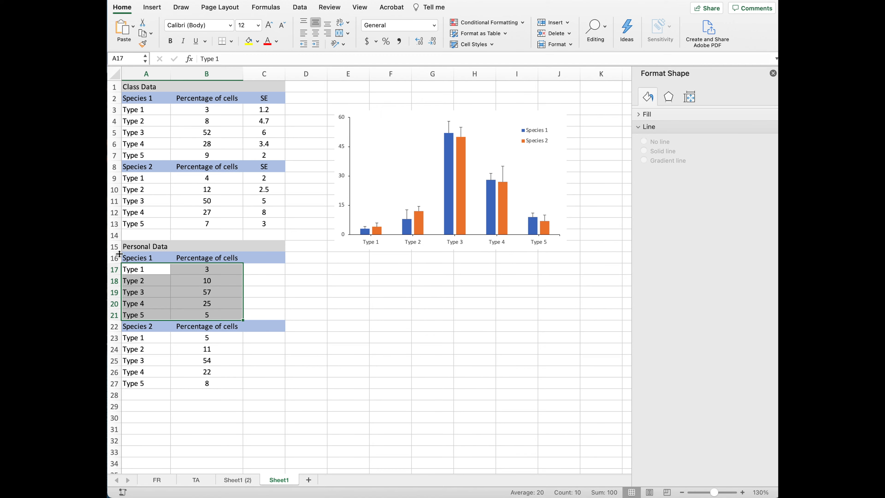
{"action": "left_click", "coordinate": [152, 7]}
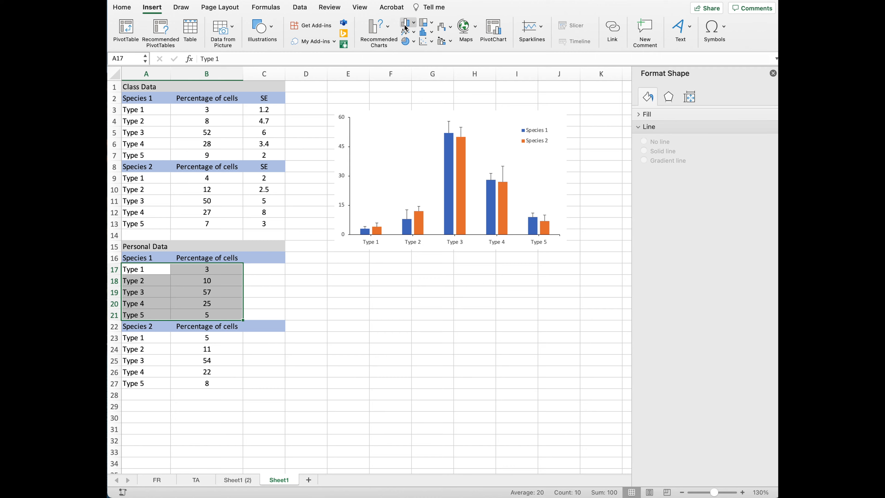
{"action": "left_click", "coordinate": [414, 25]}
{"action": "left_click", "coordinate": [422, 70]}
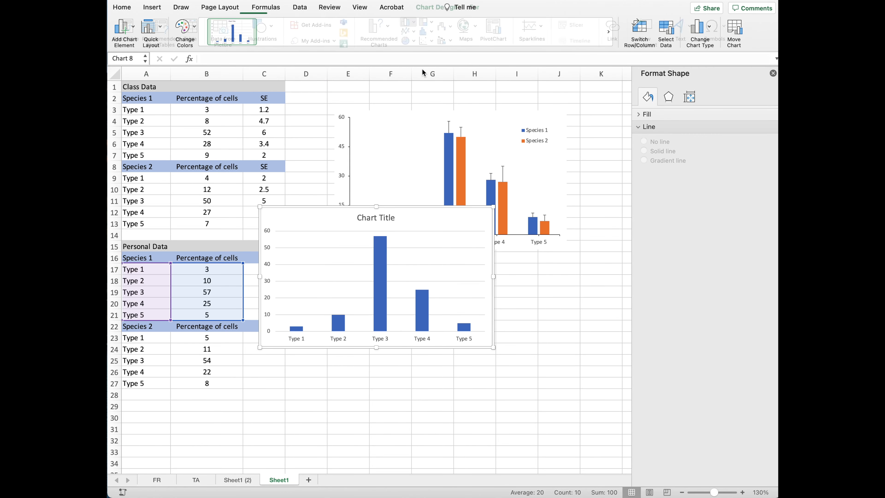
{"action": "left_click_drag", "start_coordinate": [330, 210], "coordinate": [392, 270]}
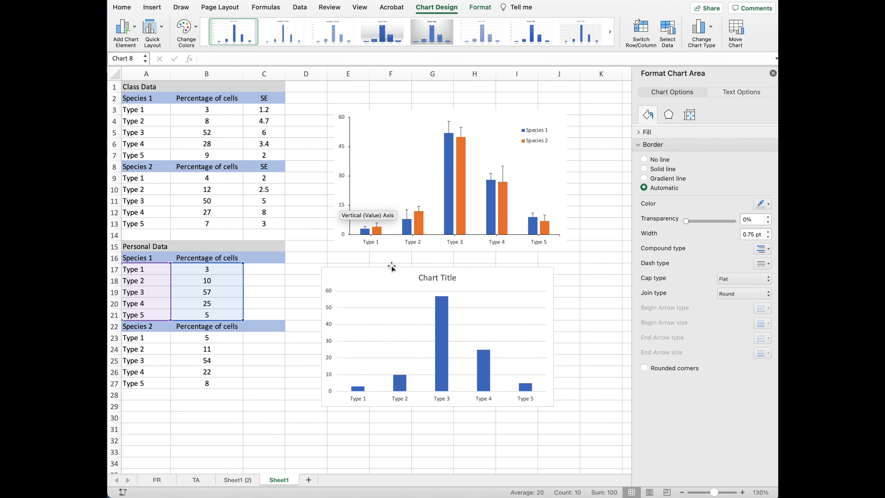
Step: Add a second series to the personal data chart using the Species 2 percentages in B23:B27 as Y values
{"action": "right_click", "coordinate": [362, 274]}
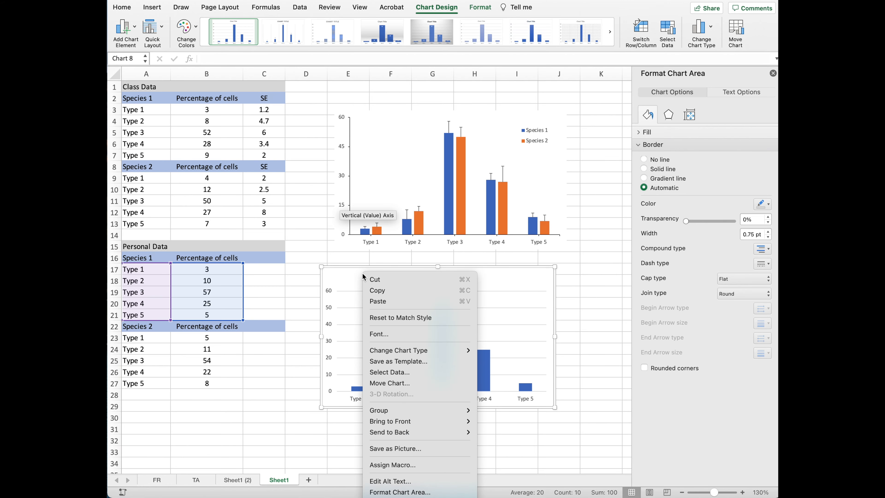
{"action": "left_click", "coordinate": [373, 376]}
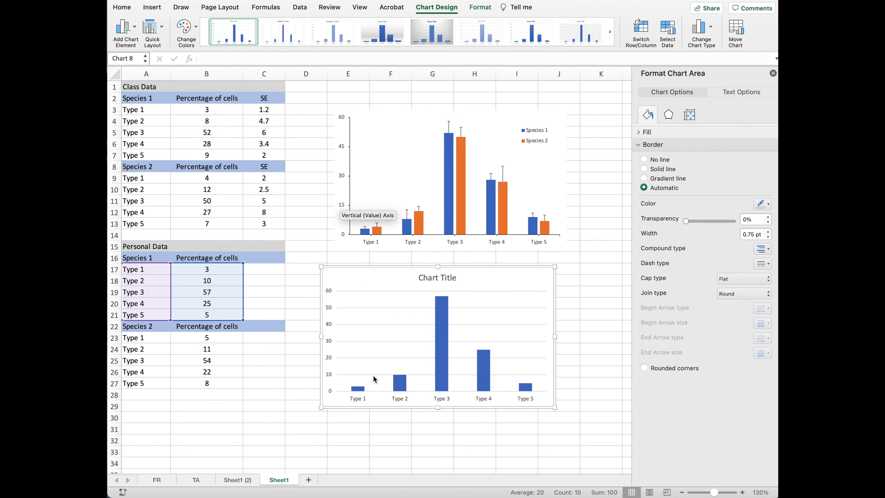
{"action": "left_click", "coordinate": [361, 245]}
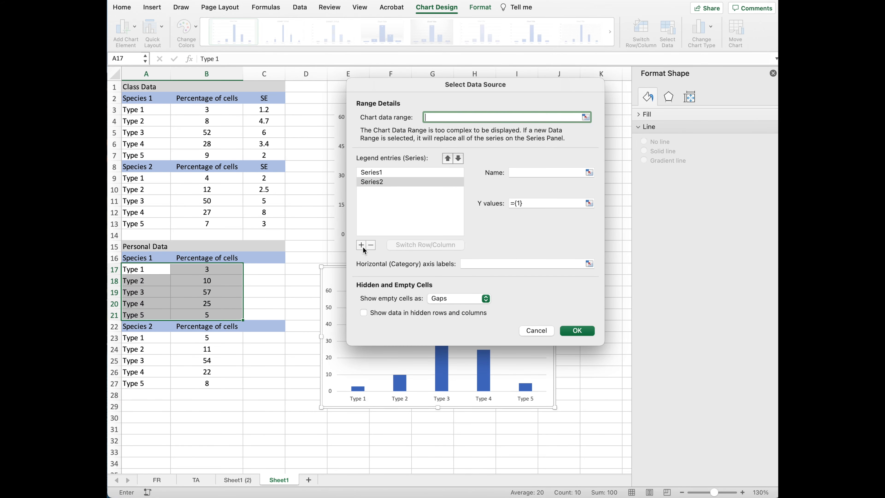
{"action": "left_click", "coordinate": [531, 204]}
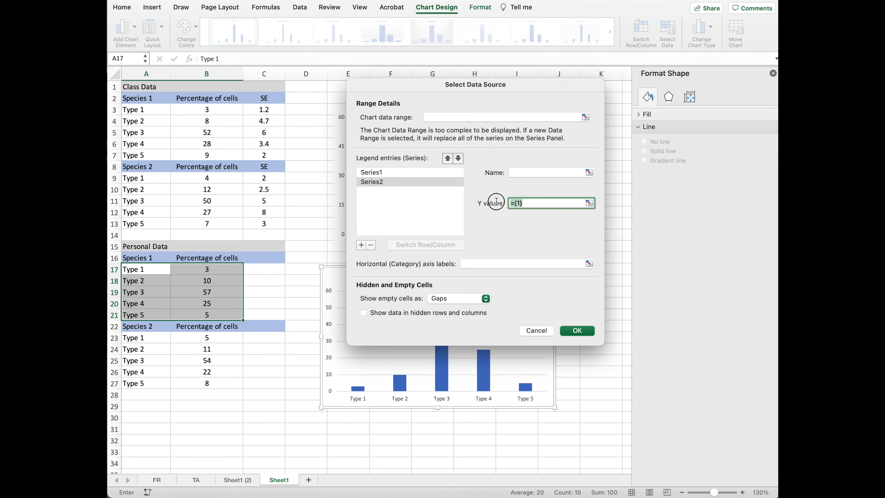
{"action": "left_click_drag", "start_coordinate": [208, 337], "coordinate": [214, 385]}
{"action": "left_click", "coordinate": [570, 335]}
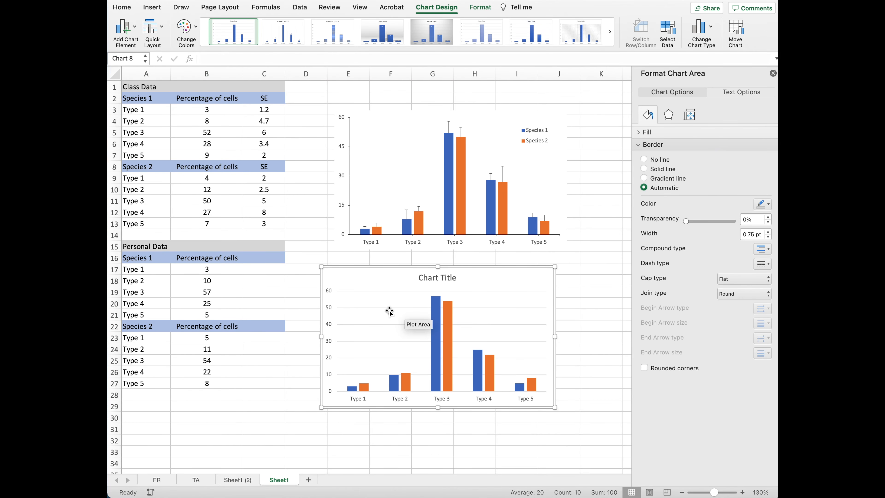
Step: Delete the major gridlines and the chart title from the personal data chart
{"action": "left_click", "coordinate": [384, 308]}
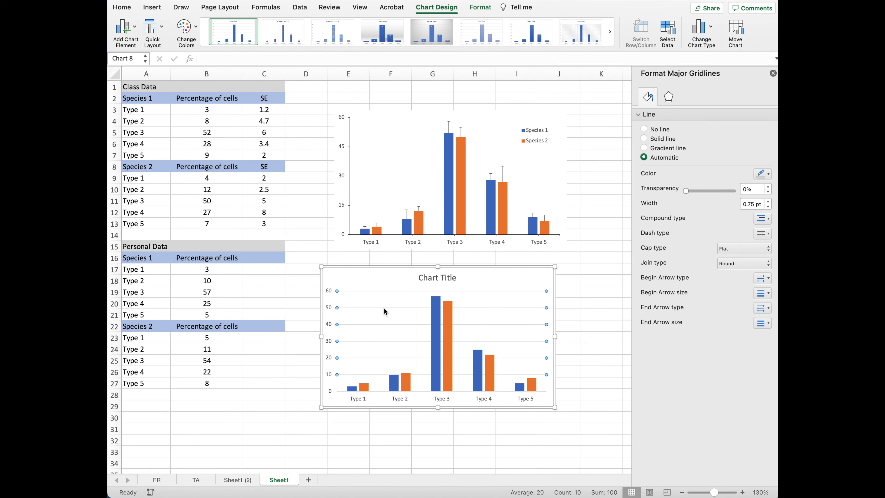
{"action": "key", "text": "Delete"}
{"action": "left_click", "coordinate": [426, 278]}
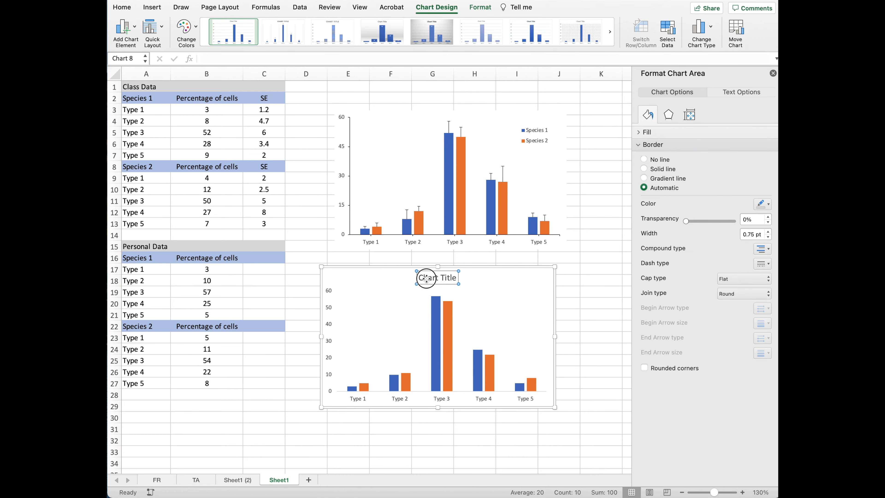
{"action": "left_click", "coordinate": [425, 284]}
{"action": "key", "text": "Delete"}
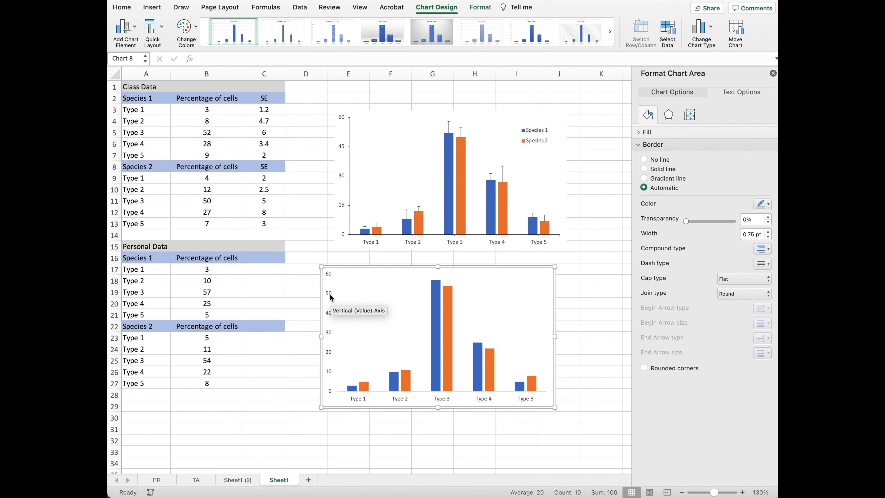
Step: Set the major unit of the personal data chart's vertical axis to 15
{"action": "right_click", "coordinate": [330, 295]}
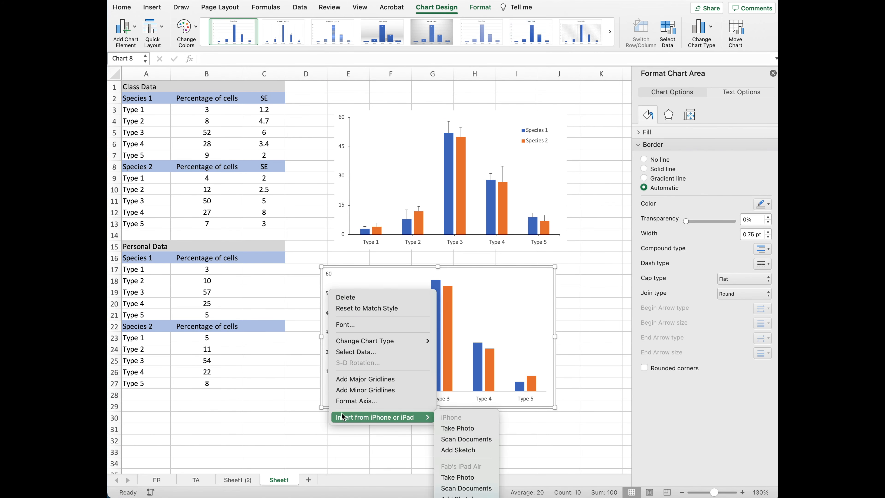
{"action": "left_click", "coordinate": [342, 402]}
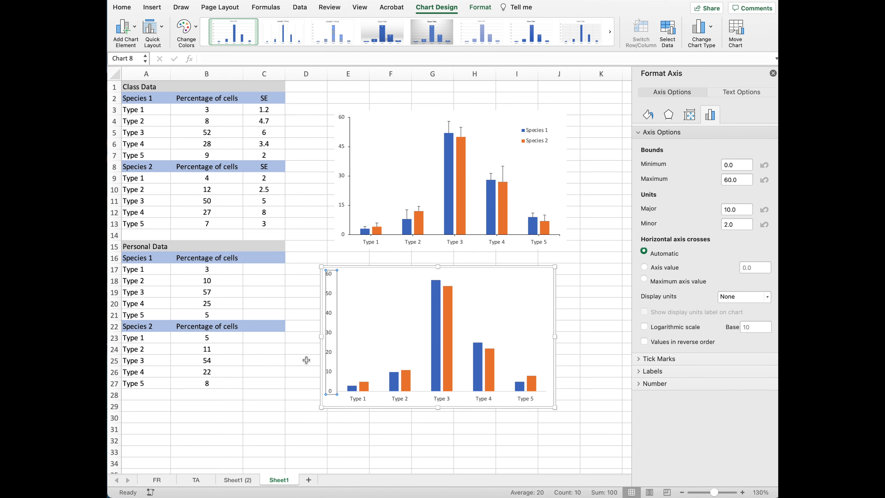
{"action": "double_click", "coordinate": [739, 211]}
{"action": "type", "text": "15"}
{"action": "left_click", "coordinate": [587, 285]}
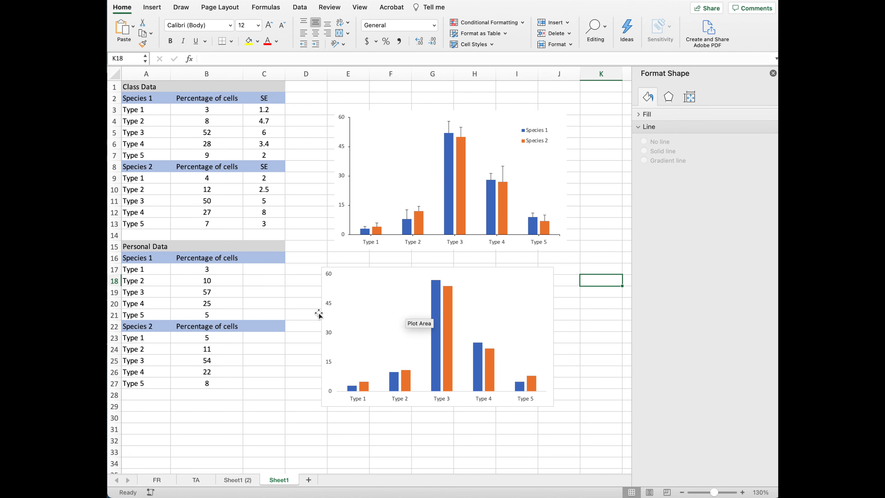
Step: Set the personal data chart's vertical axis to Outside major tick marks and a solid black line
{"action": "left_click", "coordinate": [328, 303]}
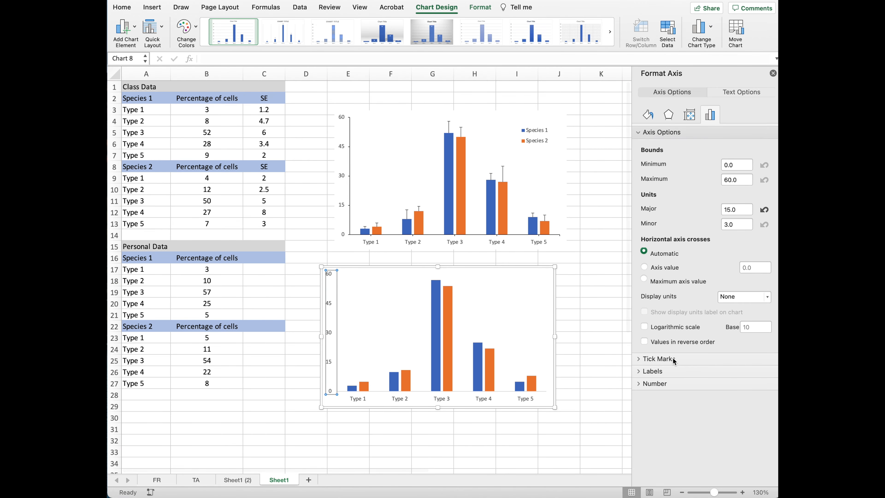
{"action": "left_click", "coordinate": [657, 358]}
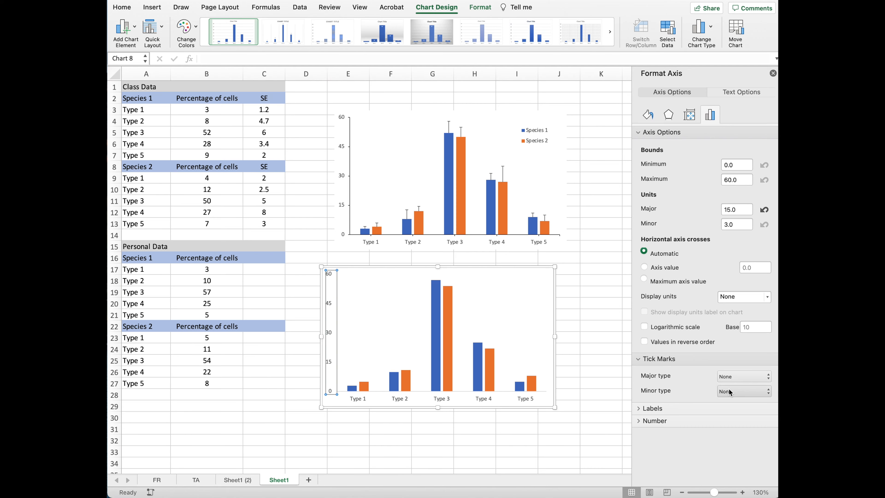
{"action": "left_click", "coordinate": [729, 380]}
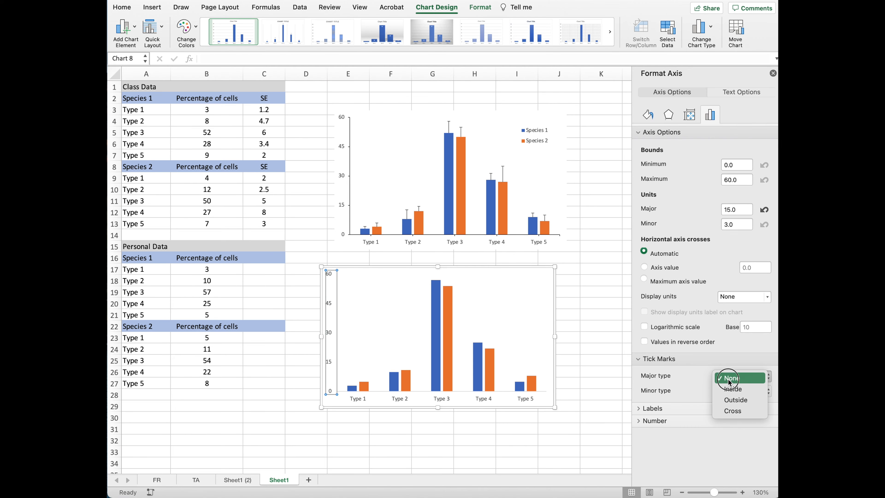
{"action": "left_click", "coordinate": [730, 401]}
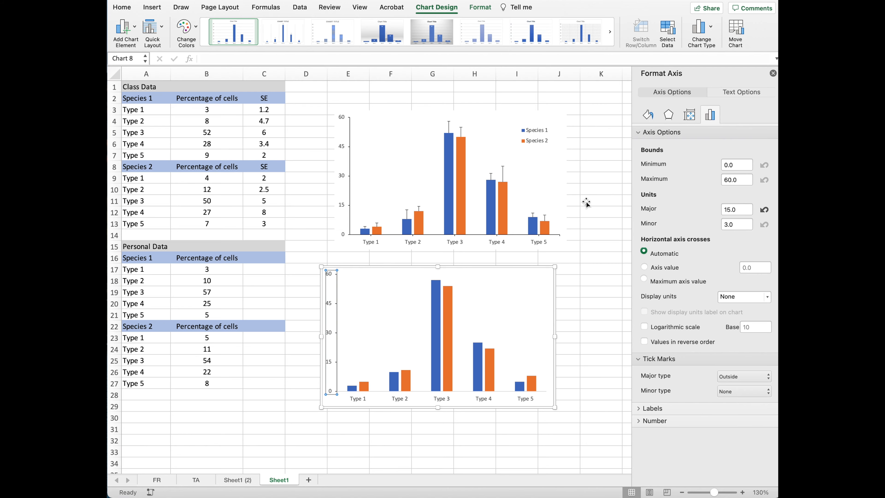
{"action": "left_click", "coordinate": [646, 117]}
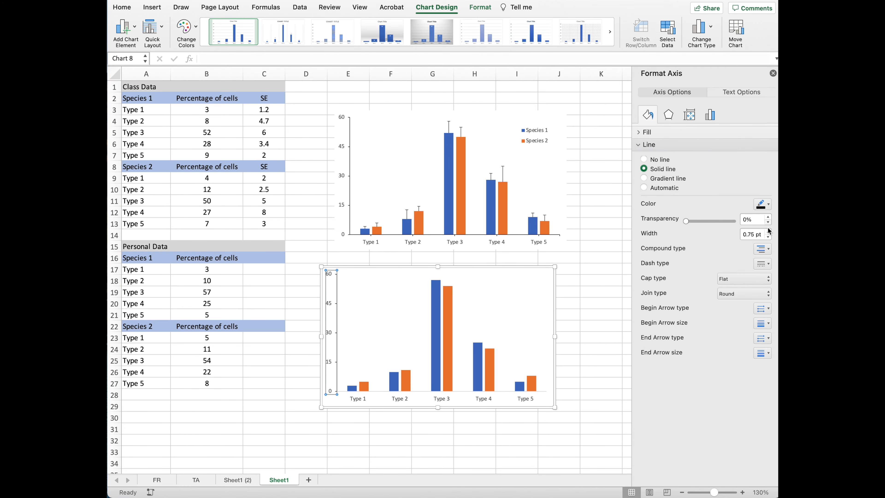
{"action": "left_click", "coordinate": [761, 205]}
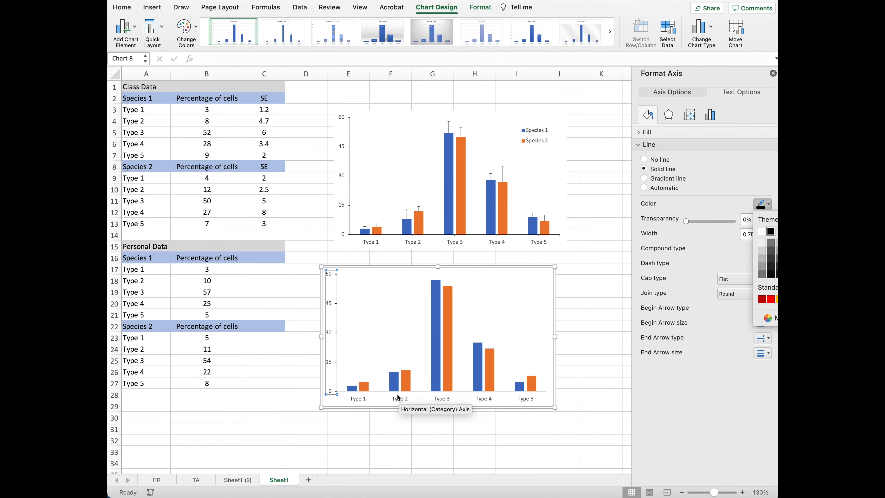
{"action": "key", "text": "Escape"}
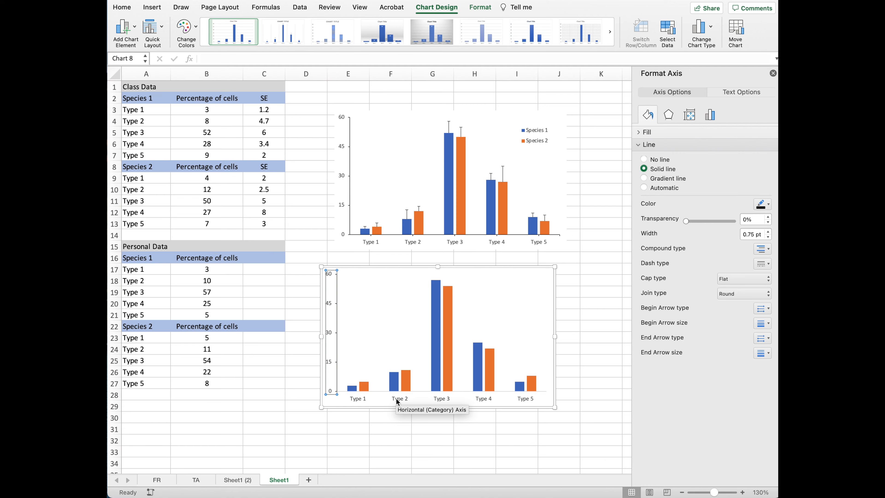
Step: Set the personal data chart's horizontal axis to Outside minor tick marks and a solid black line
{"action": "left_click", "coordinate": [397, 402]}
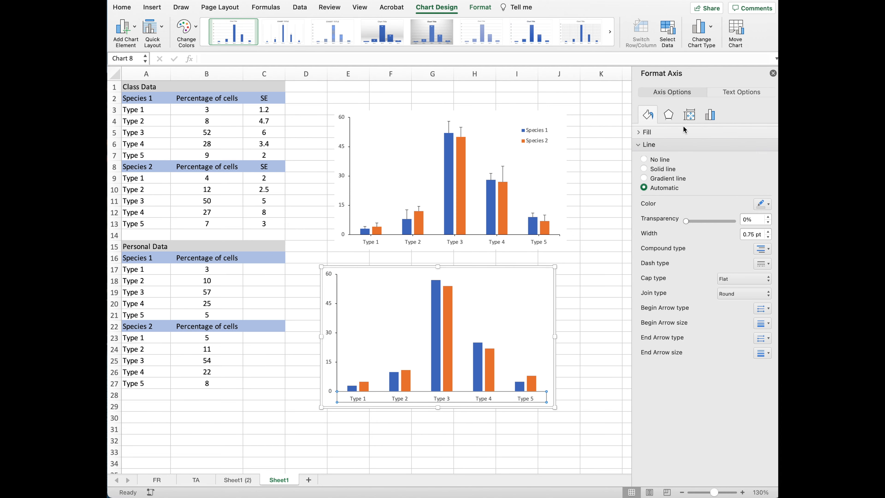
{"action": "left_click", "coordinate": [707, 114]}
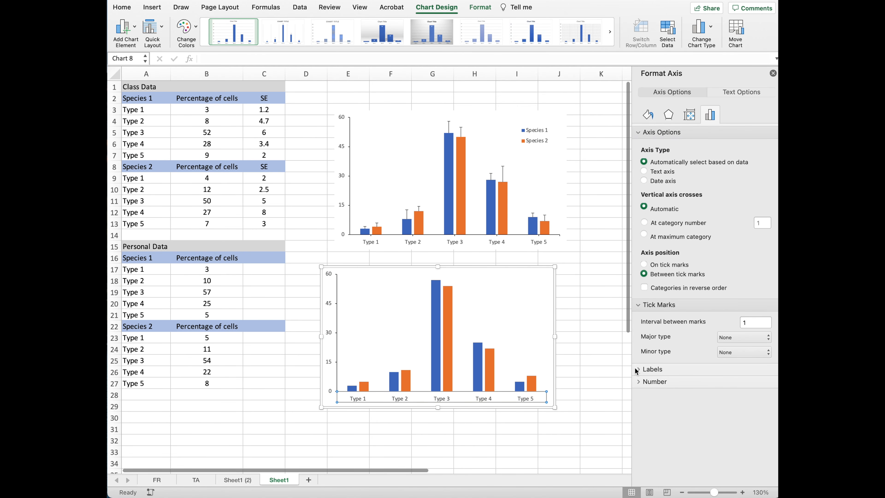
{"action": "left_click", "coordinate": [728, 353]}
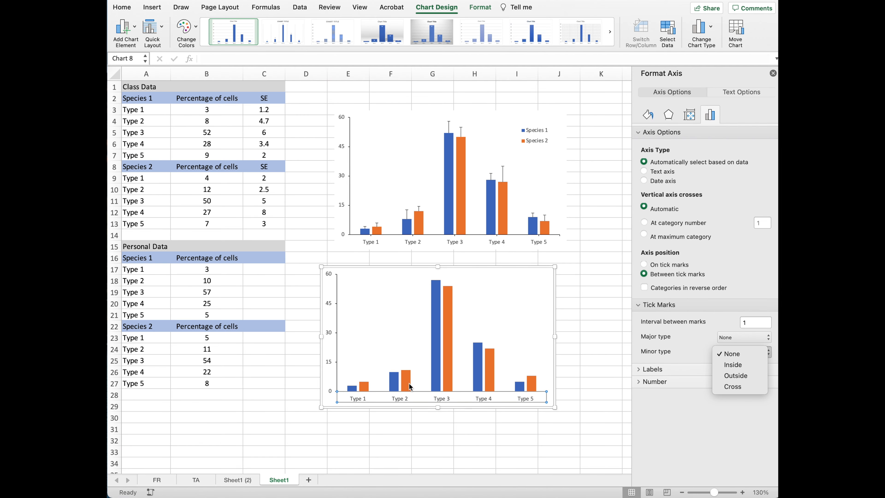
{"action": "left_click", "coordinate": [735, 377]}
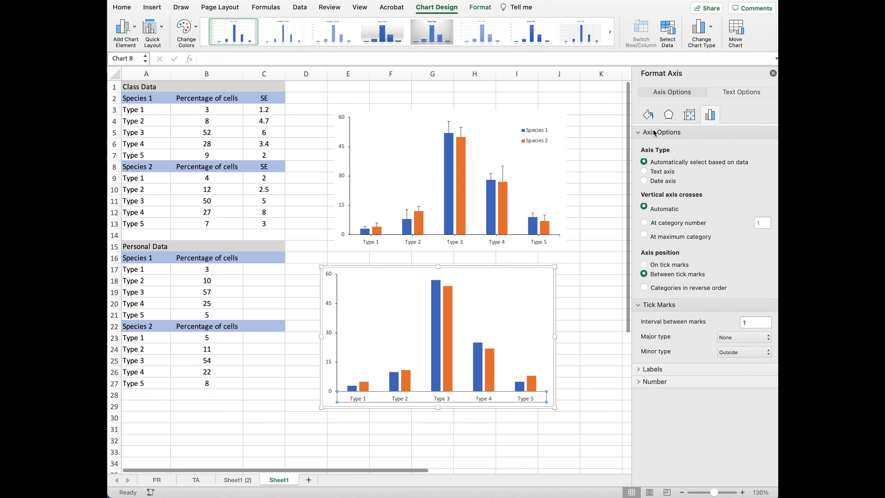
{"action": "left_click", "coordinate": [651, 117]}
{"action": "left_click", "coordinate": [769, 206]}
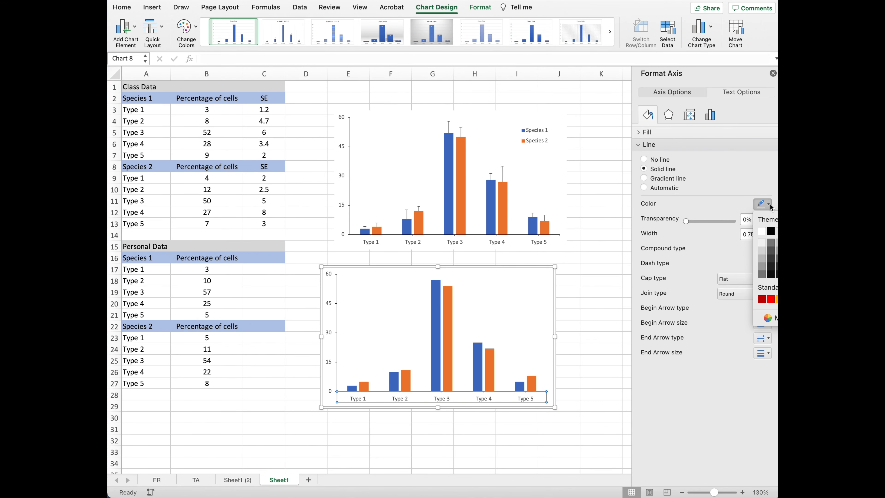
{"action": "left_click", "coordinate": [769, 228]}
{"action": "left_click", "coordinate": [585, 294]}
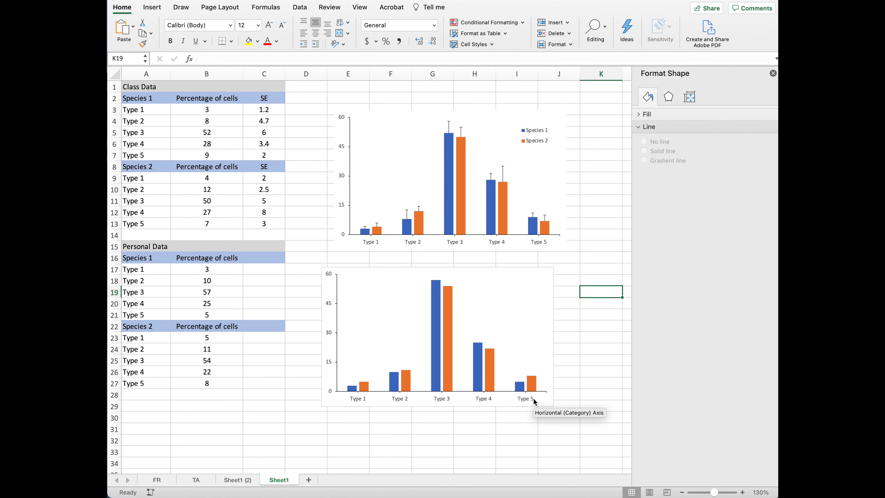
Step: Remove the border line around the personal data chart
{"action": "left_click", "coordinate": [550, 273]}
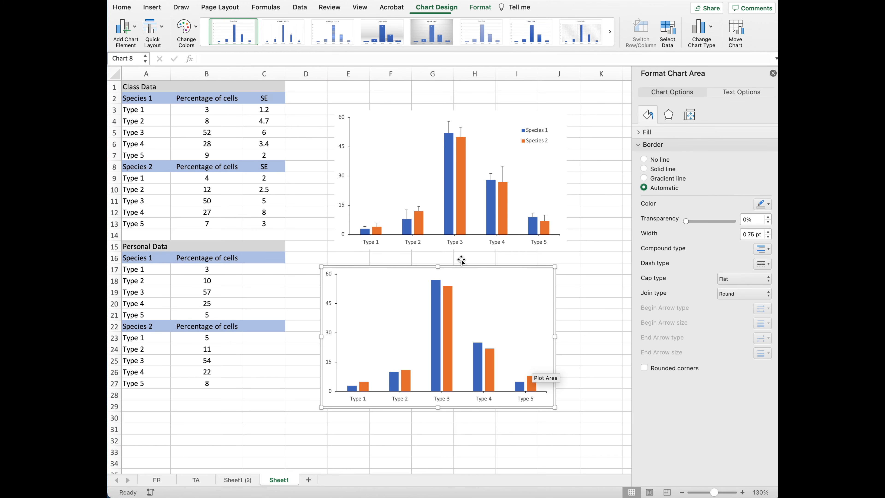
{"action": "left_click", "coordinate": [644, 159]}
{"action": "left_click", "coordinate": [582, 293]}
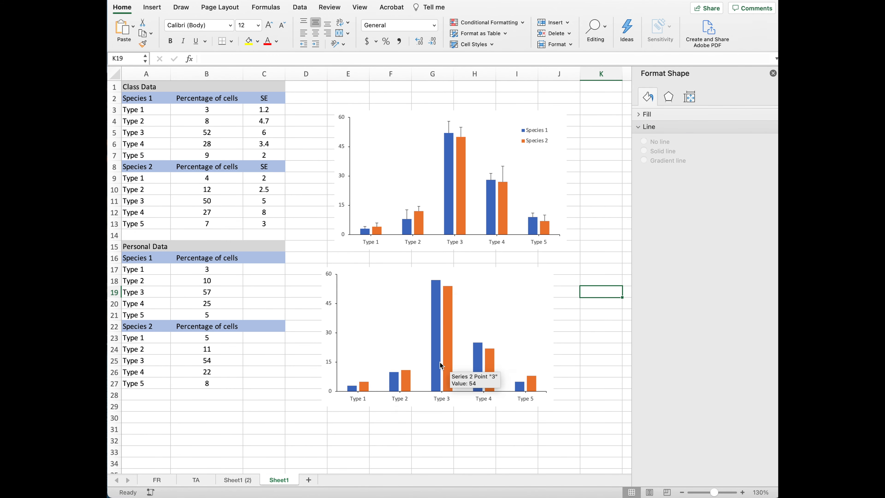
Step: Add a primary horizontal axis title reading "Type of Cells" to the personal data chart
{"action": "left_click", "coordinate": [530, 268]}
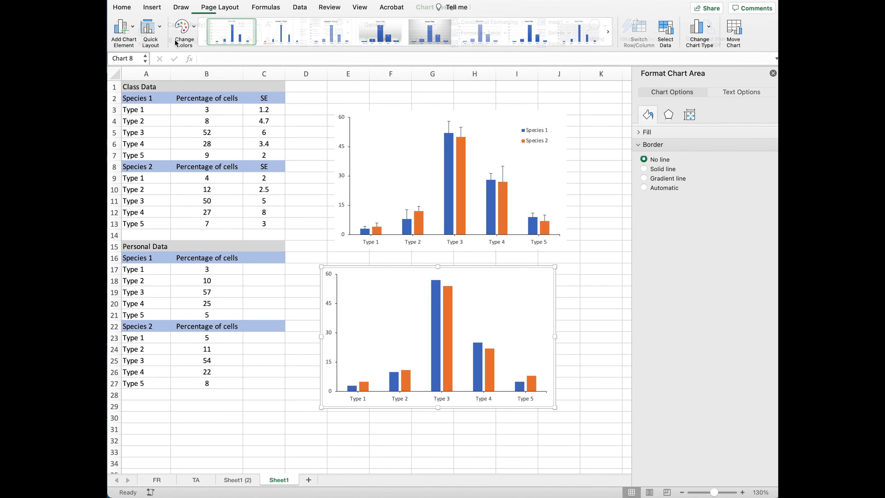
{"action": "left_click", "coordinate": [434, 7]}
{"action": "left_click", "coordinate": [434, 7]}
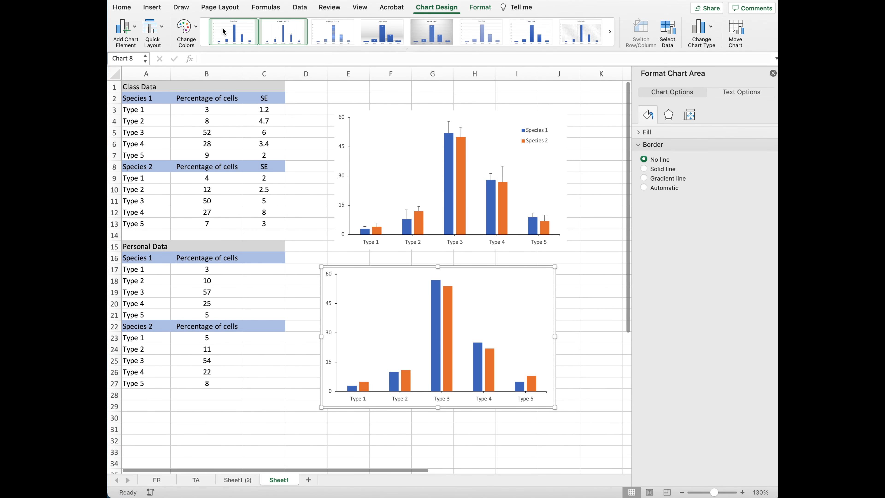
{"action": "left_click", "coordinate": [127, 30]}
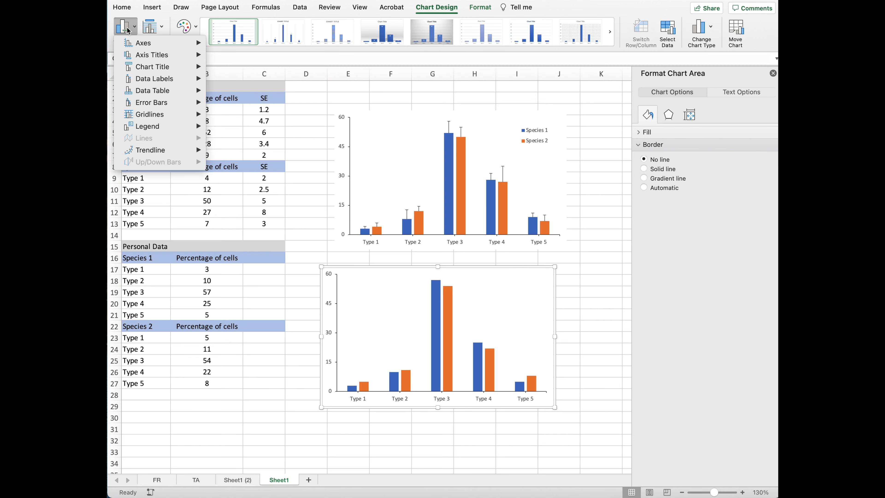
{"action": "mouse_move", "coordinate": [134, 55]}
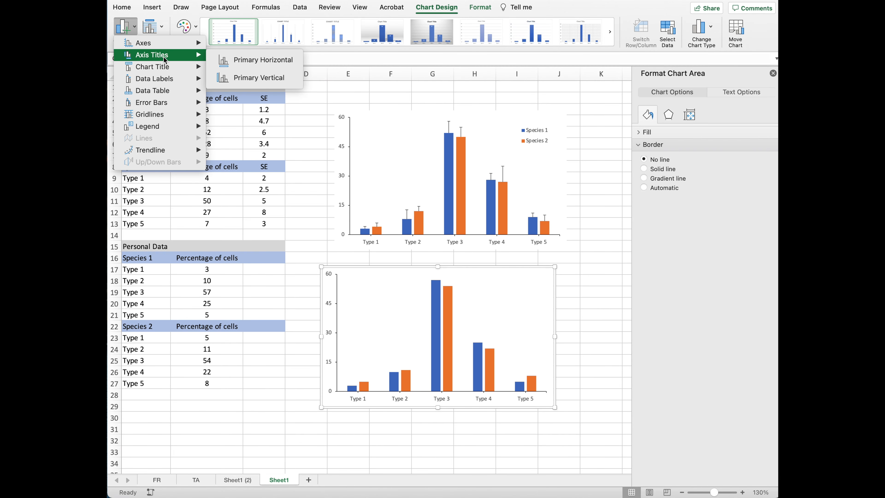
{"action": "left_click", "coordinate": [264, 63]}
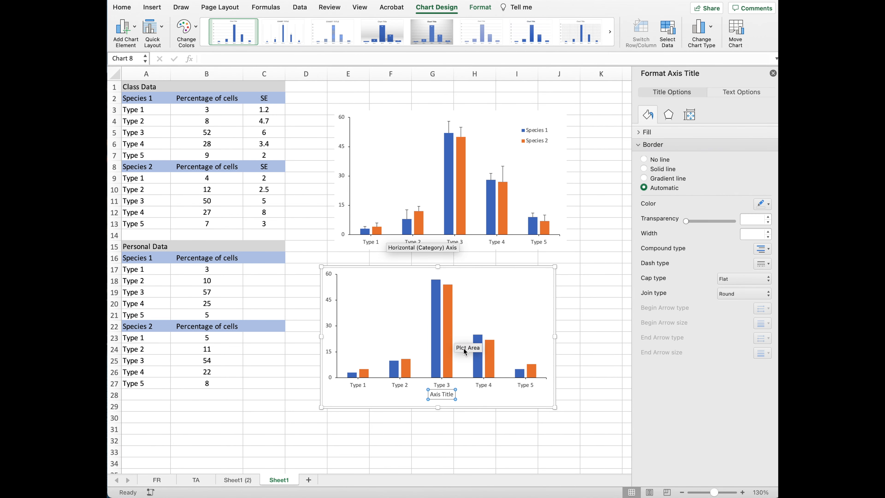
{"action": "double_click", "coordinate": [449, 395]}
{"action": "double_click", "coordinate": [436, 395]}
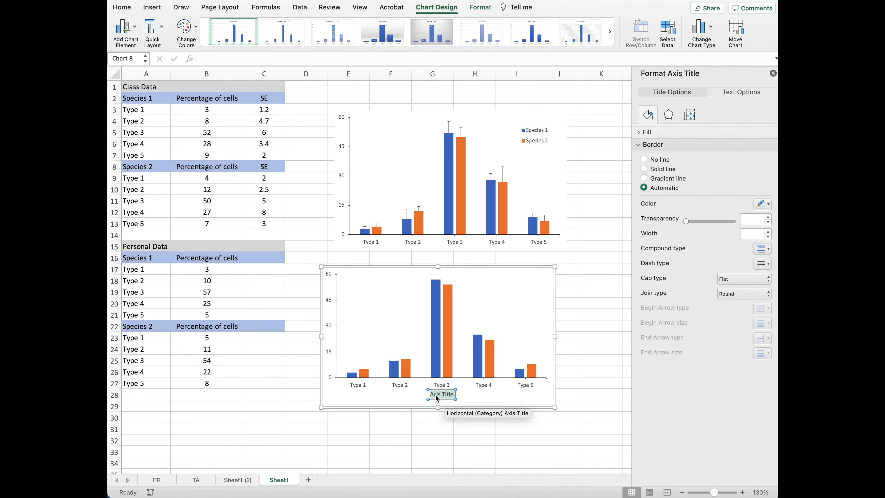
{"action": "type", "text": "Typer of Cells"}
{"action": "left_click", "coordinate": [427, 455]}
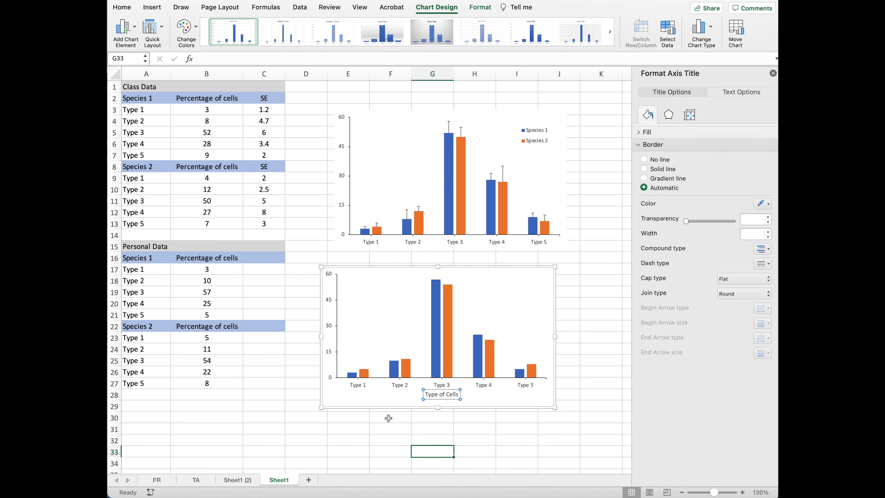
Step: Make the personal data chart slightly taller, overlaying it on the class data chart to compare sizes, and move it back below
{"action": "left_click", "coordinate": [411, 317]}
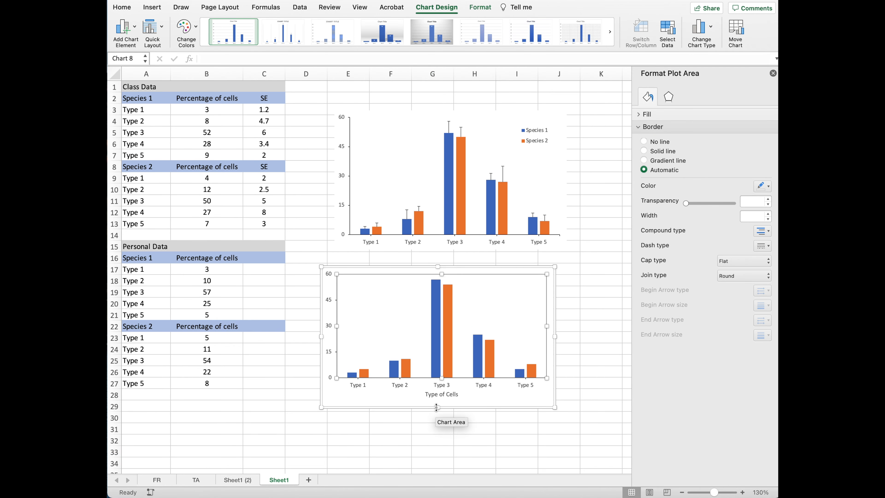
{"action": "left_click_drag", "start_coordinate": [438, 408], "coordinate": [438, 415]}
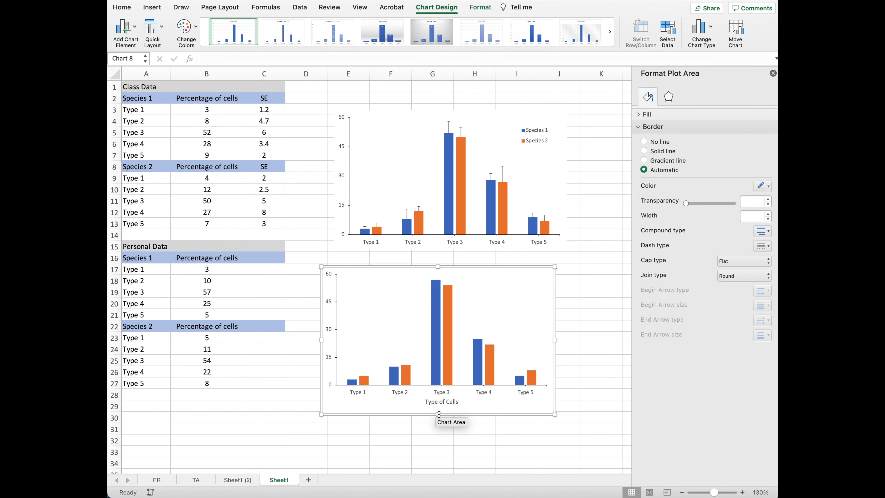
{"action": "left_click_drag", "start_coordinate": [363, 270], "coordinate": [393, 113]}
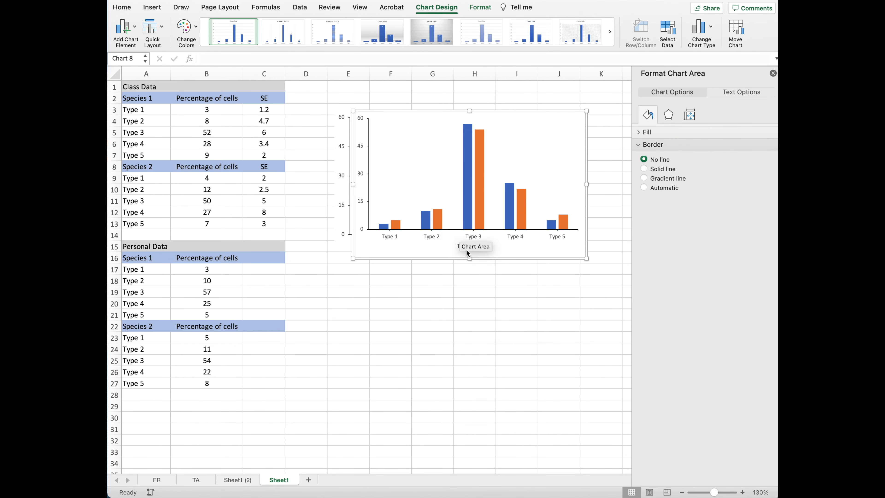
{"action": "left_click_drag", "start_coordinate": [469, 258], "coordinate": [469, 262]}
{"action": "left_click_drag", "start_coordinate": [387, 109], "coordinate": [409, 279]}
Step: Move the class data chart up to row 1 over columns F to J and align the personal data chart directly beneath it
{"action": "left_click", "coordinate": [458, 455]}
{"action": "left_click", "coordinate": [425, 101]}
{"action": "left_click_drag", "start_coordinate": [424, 116], "coordinate": [421, 80]}
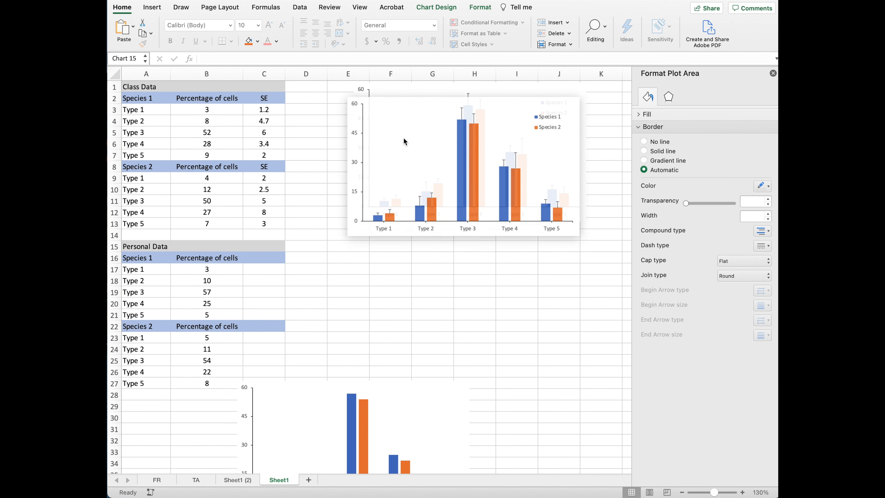
{"action": "left_click", "coordinate": [341, 383]}
{"action": "left_click_drag", "start_coordinate": [341, 382], "coordinate": [461, 237]}
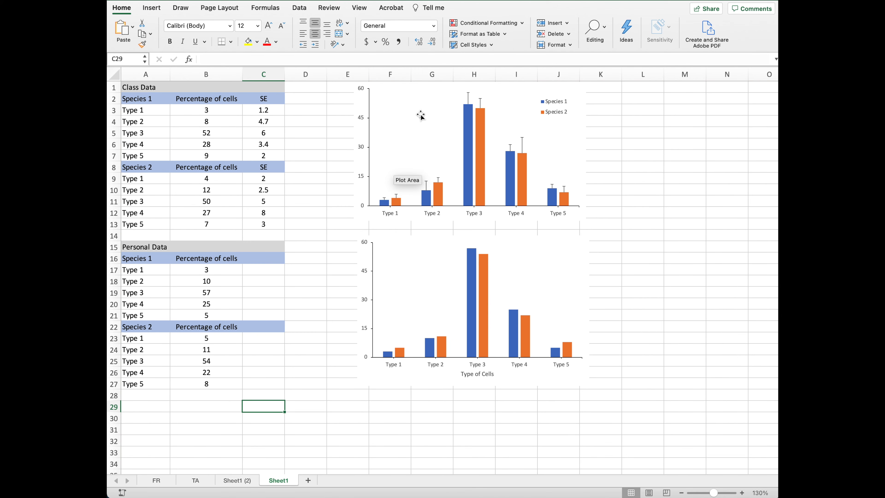
Step: Copy the class data chart and paste it into the blank Word document
{"action": "left_click", "coordinate": [414, 108]}
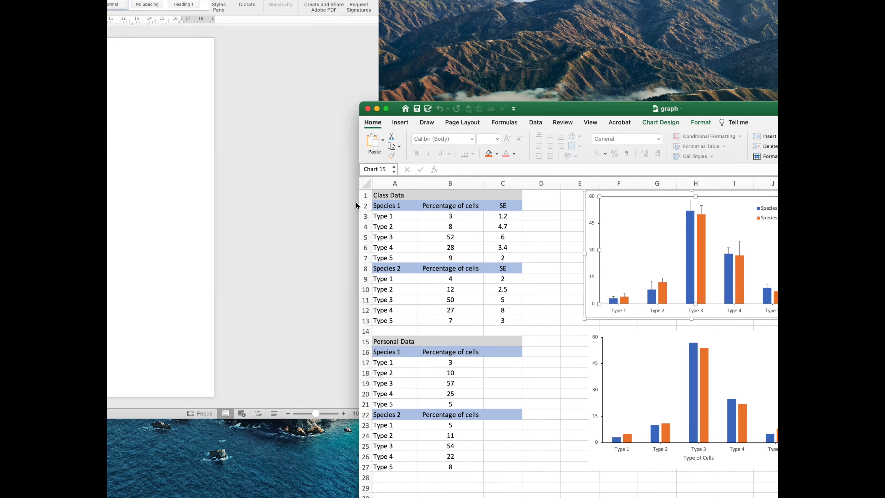
{"action": "left_click", "coordinate": [193, 118]}
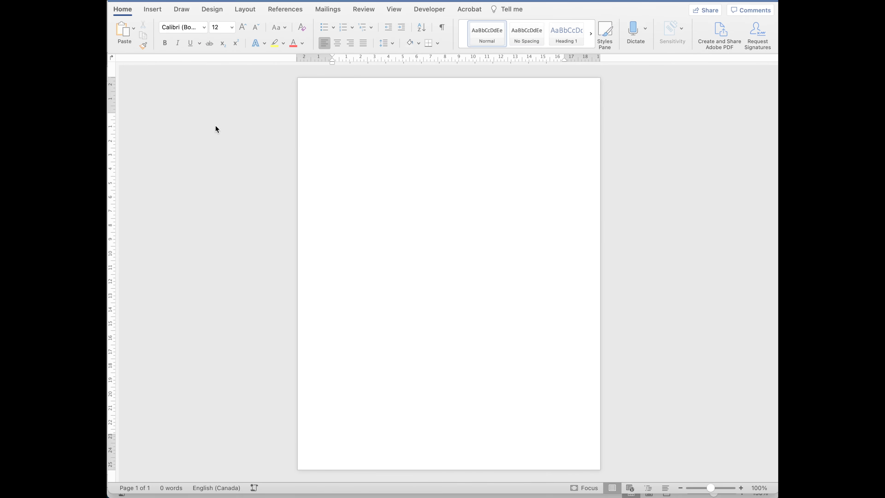
{"action": "key", "text": "super+v"}
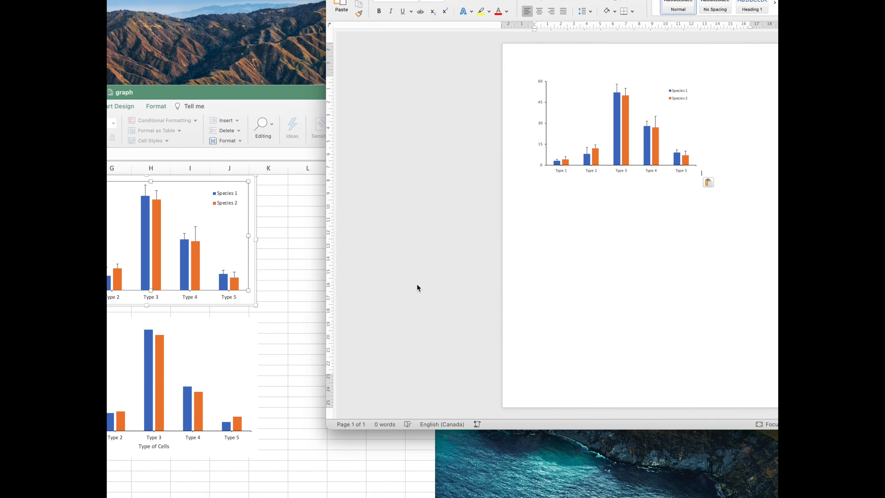
Step: Copy the personal data chart from Excel and paste it below the class data chart in the Word document
{"action": "left_click", "coordinate": [206, 364]}
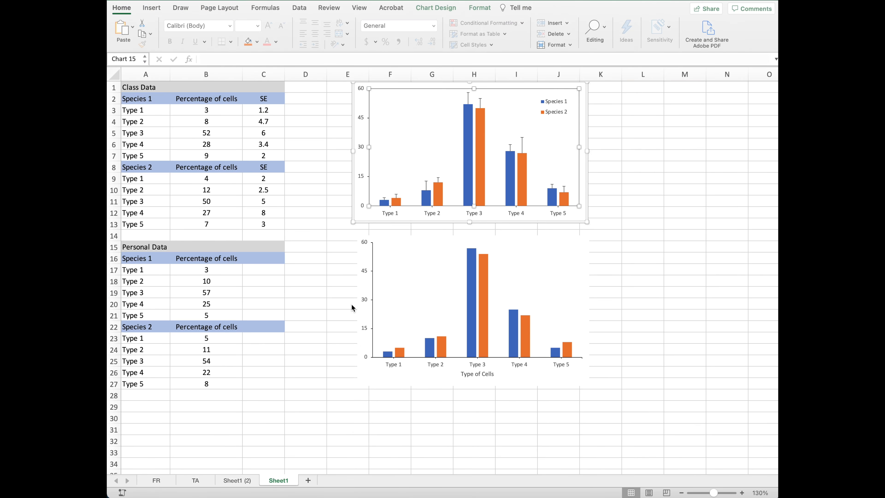
{"action": "left_click", "coordinate": [373, 380]}
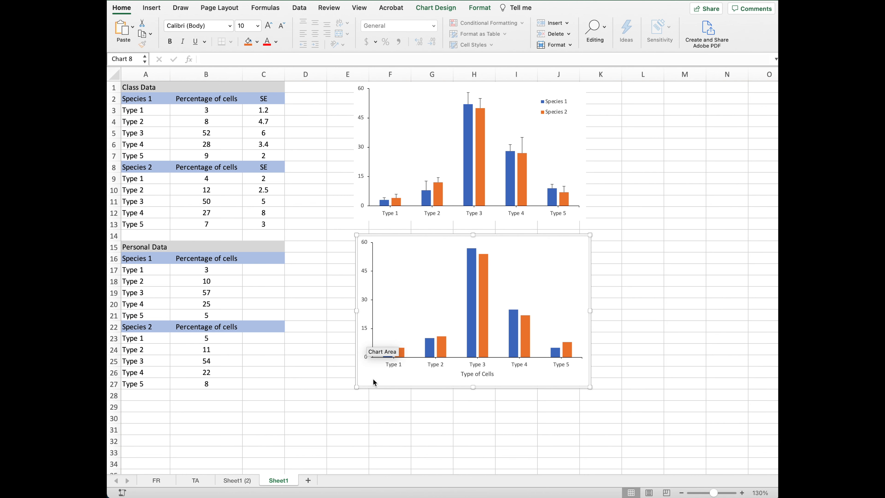
{"action": "key", "text": "ctrl+Up"}
{"action": "left_click", "coordinate": [177, 288]}
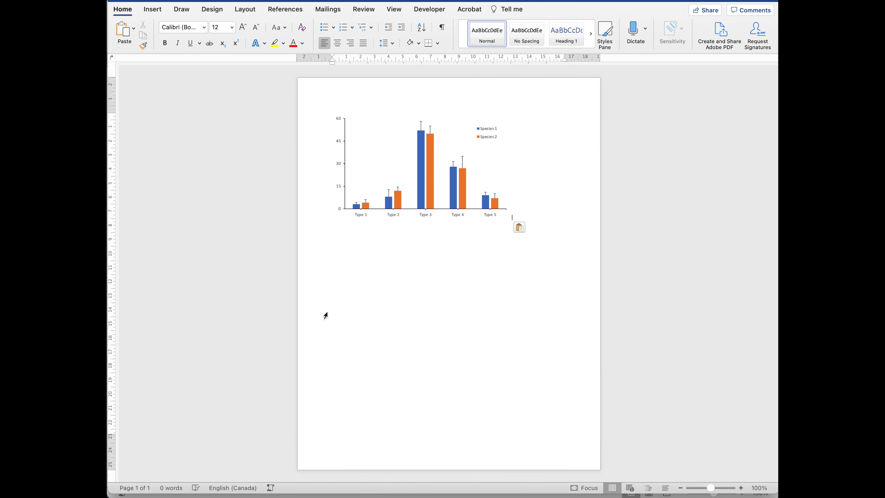
{"action": "key", "text": "super+v"}
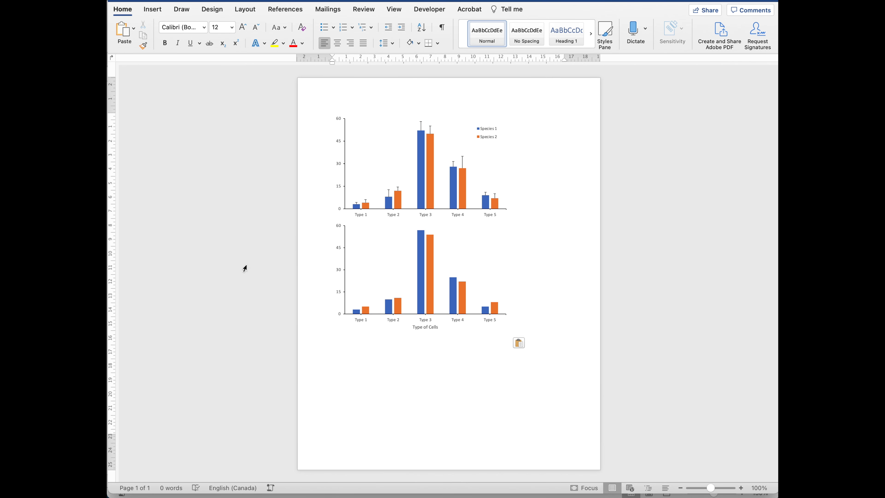
{"action": "left_click", "coordinate": [742, 488]}
{"action": "left_click", "coordinate": [742, 488]}
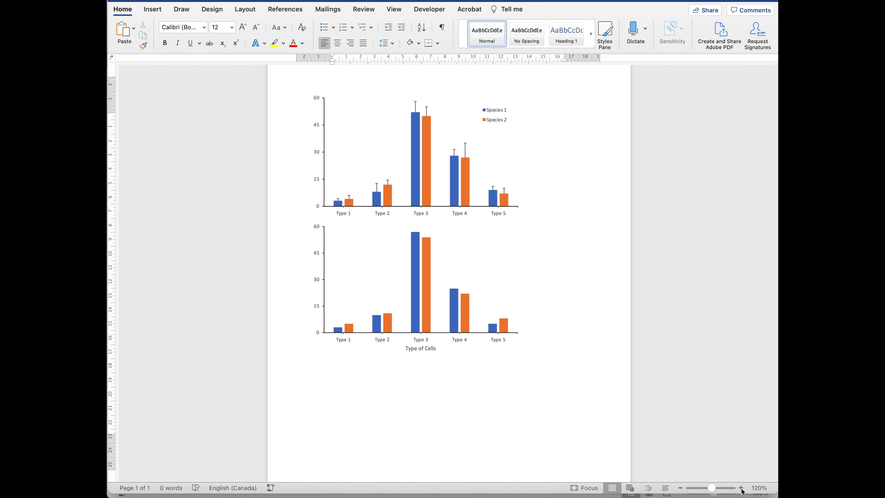
Step: Set the text wrapping of the personal data chart to In Front of Text
{"action": "left_click", "coordinate": [742, 489]}
{"action": "left_click", "coordinate": [742, 488]}
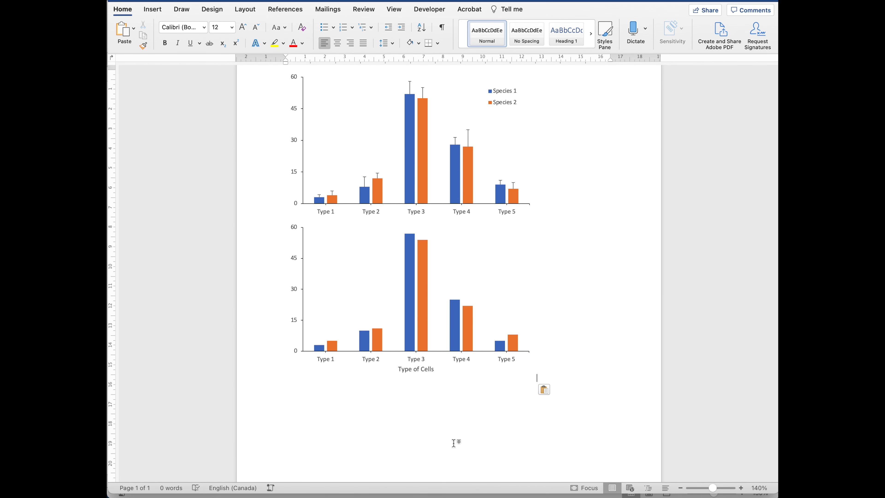
{"action": "left_click", "coordinate": [501, 255]}
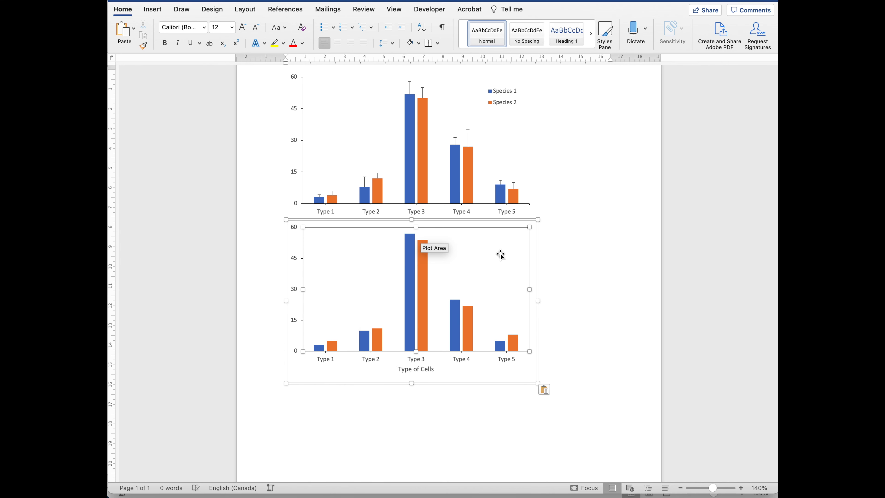
{"action": "left_click", "coordinate": [528, 221]}
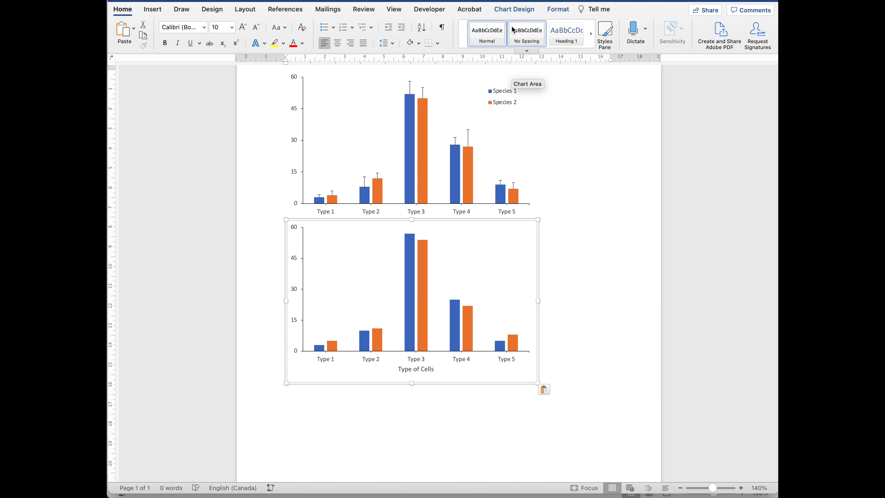
{"action": "left_click", "coordinate": [253, 10]}
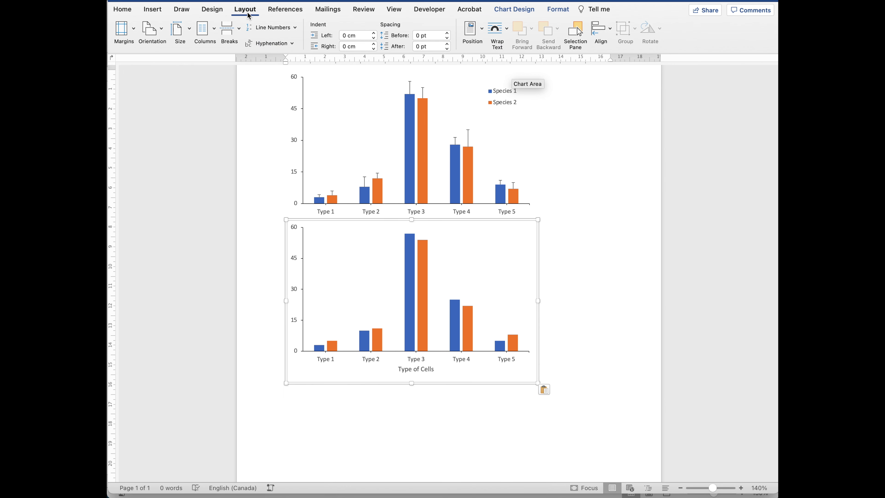
{"action": "left_click", "coordinate": [510, 30]}
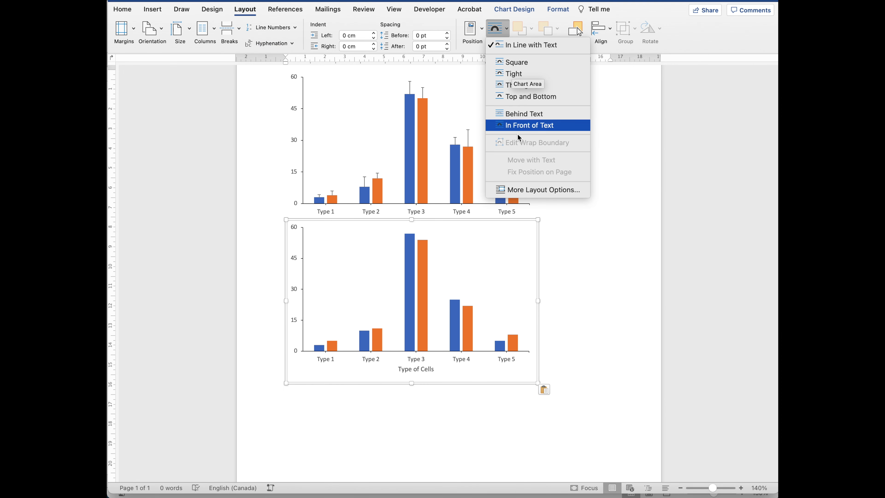
{"action": "left_click", "coordinate": [520, 128]}
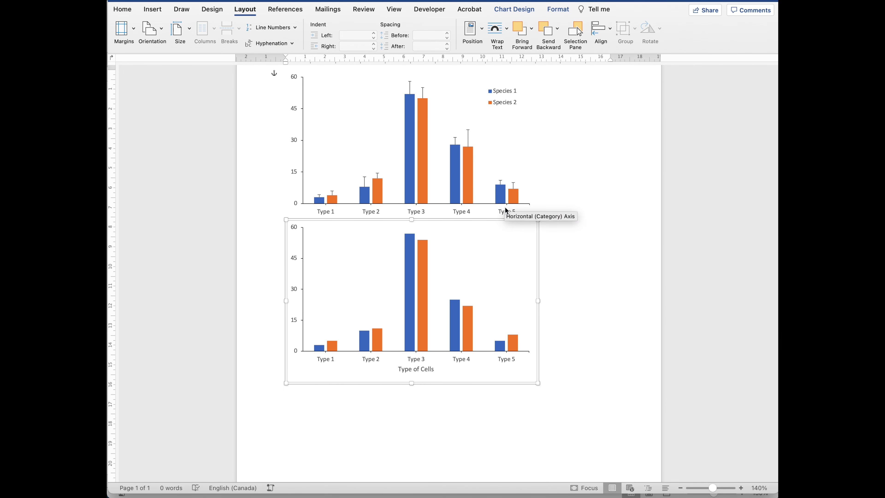
Step: Nudge the personal data chart upward until it covers the cell type labels under the class data chart
{"action": "key", "text": "Up"}
{"action": "key", "text": "Up"}
{"action": "key", "text": "Up"}
{"action": "key", "text": "Up"}
{"action": "key", "text": "Up"}
{"action": "key", "text": "Up"}
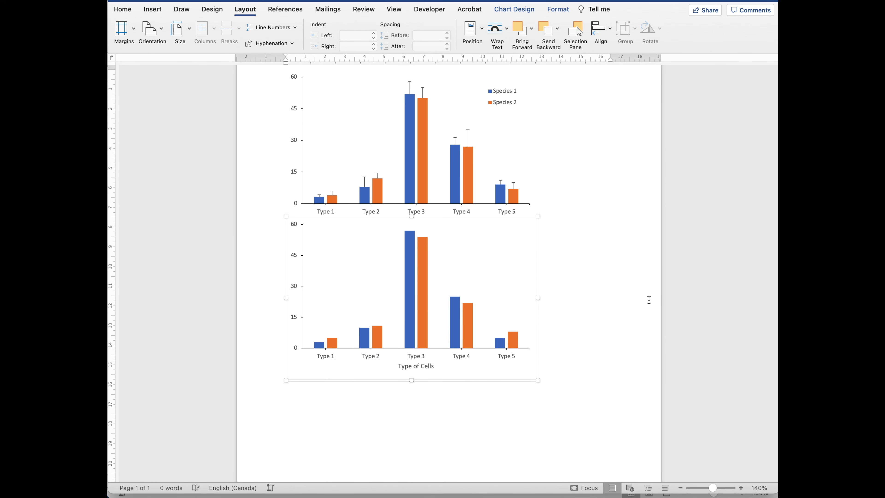
{"action": "key", "text": "Up"}
{"action": "key", "text": "Up"}
{"action": "key", "text": "Up"}
{"action": "key", "text": "Up"}
{"action": "key", "text": "Up"}
{"action": "key", "text": "Up"}
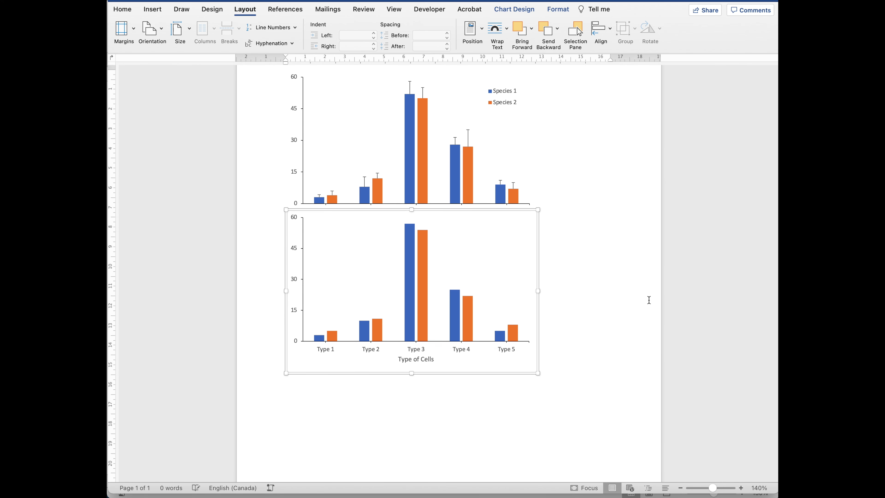
{"action": "left_click", "coordinate": [247, 192]}
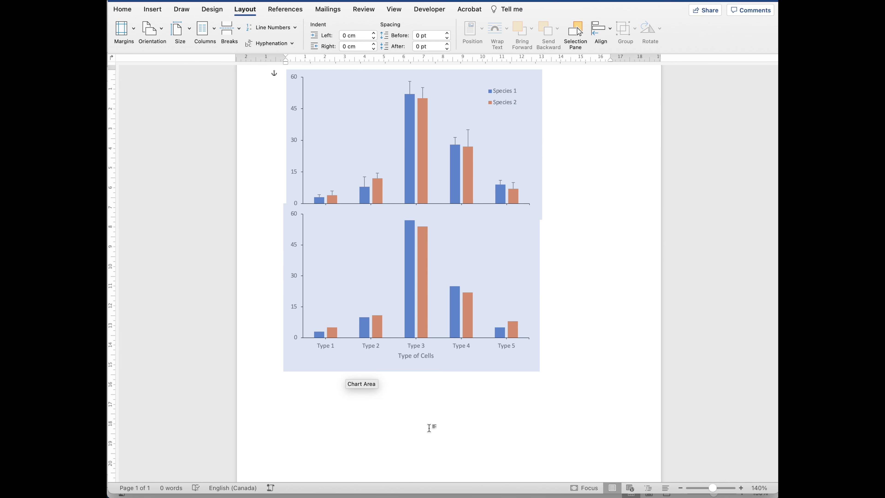
{"action": "left_click", "coordinate": [286, 260]}
{"action": "left_click", "coordinate": [247, 214]}
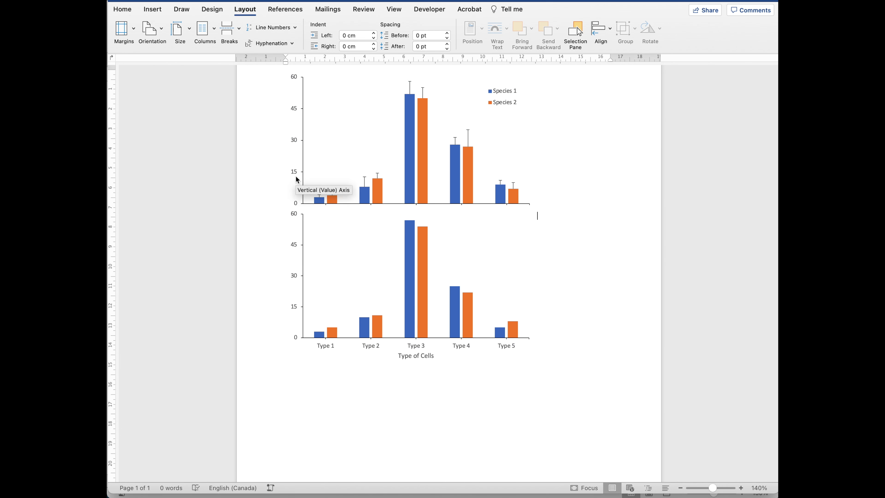
Step: Draw a vertical line about 0.89 cm long bridging the gap between the two charts' vertical axes
{"action": "left_click", "coordinate": [724, 489]}
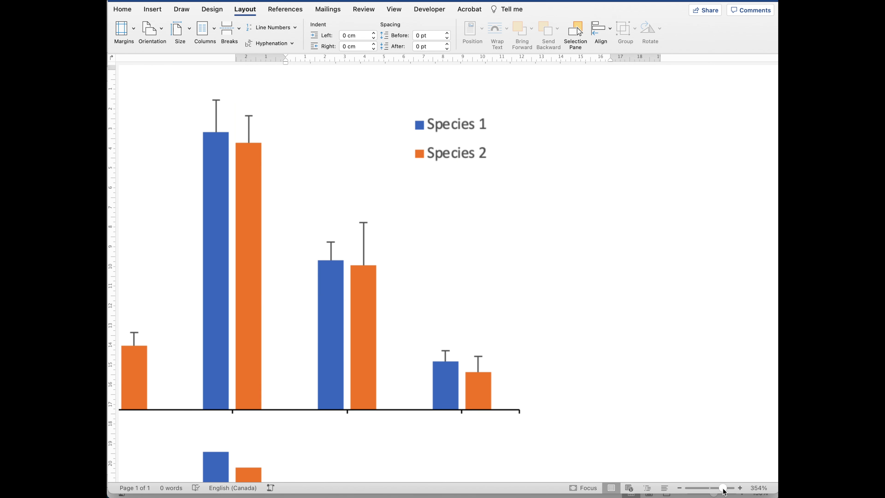
{"action": "scroll", "coordinate": [193, 285], "scroll_direction": "down", "scroll_amount": 5}
{"action": "scroll", "coordinate": [193, 284], "scroll_direction": "left", "scroll_amount": 2}
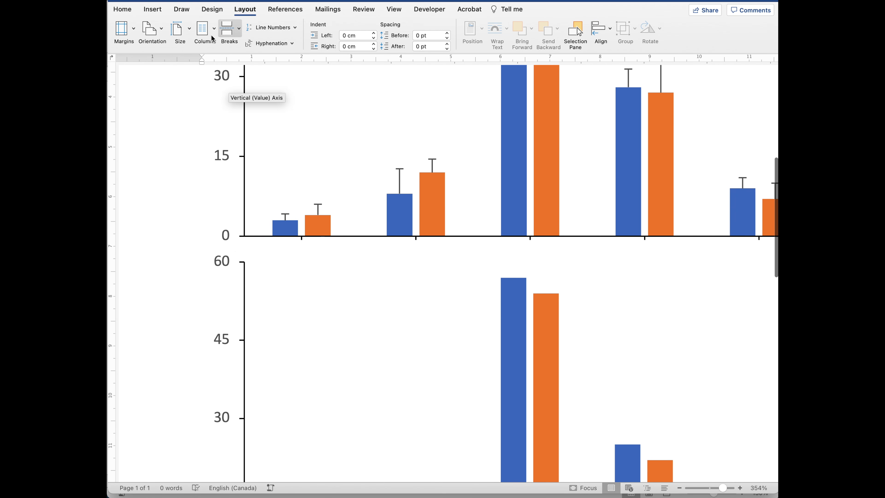
{"action": "left_click", "coordinate": [154, 10]}
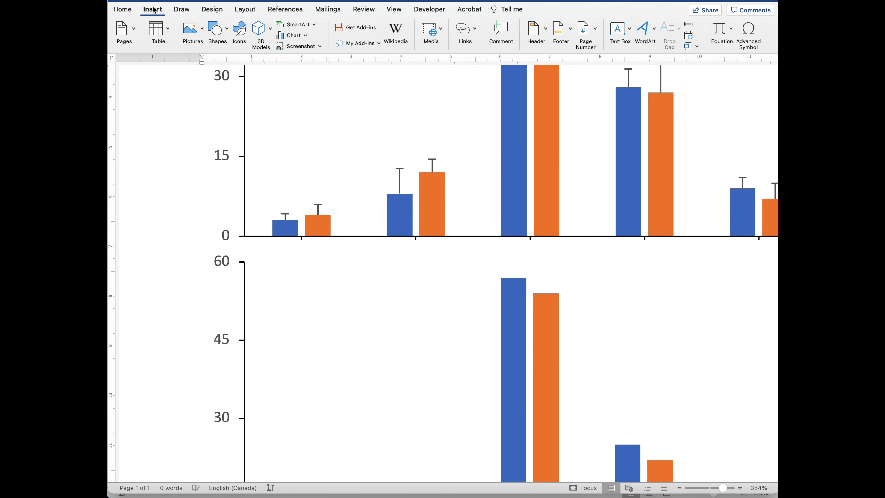
{"action": "left_click", "coordinate": [229, 30]}
{"action": "left_click", "coordinate": [231, 61]}
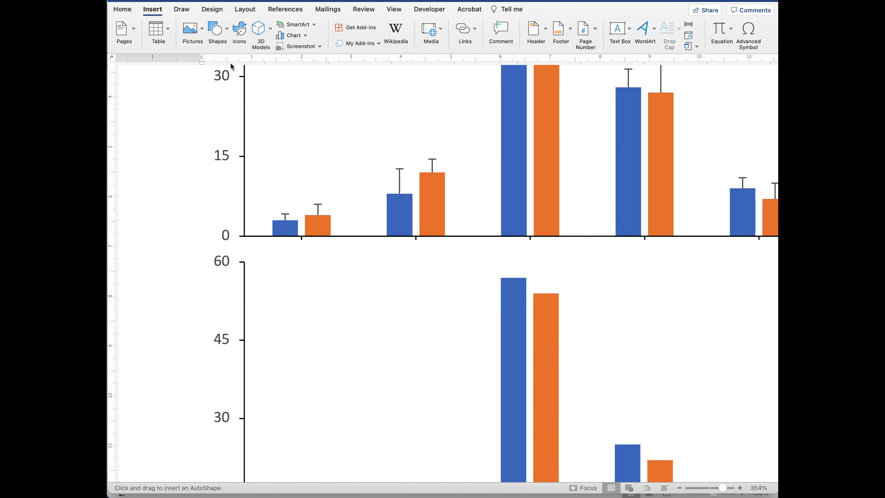
{"action": "left_click_drag", "start_coordinate": [245, 233], "coordinate": [244, 278]}
Step: Format the connecting line between the vertical axes as black with a width of 0.75 pt
{"action": "right_click", "coordinate": [245, 244]}
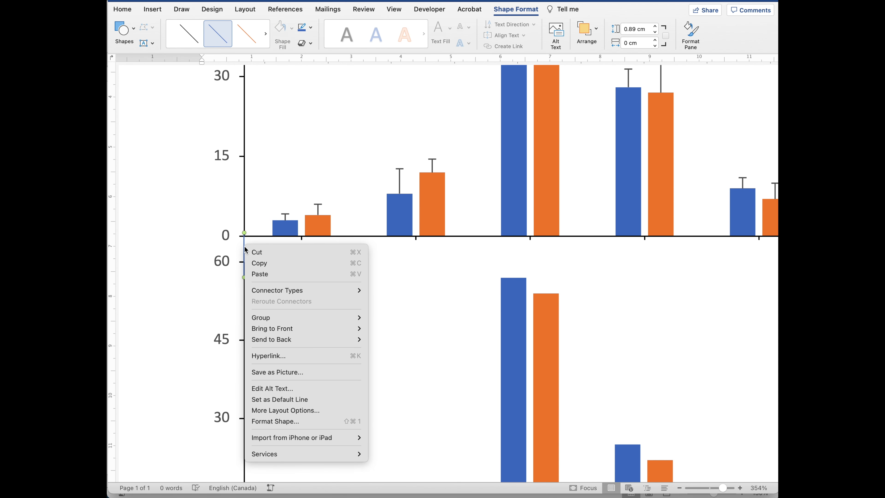
{"action": "left_click", "coordinate": [274, 421]}
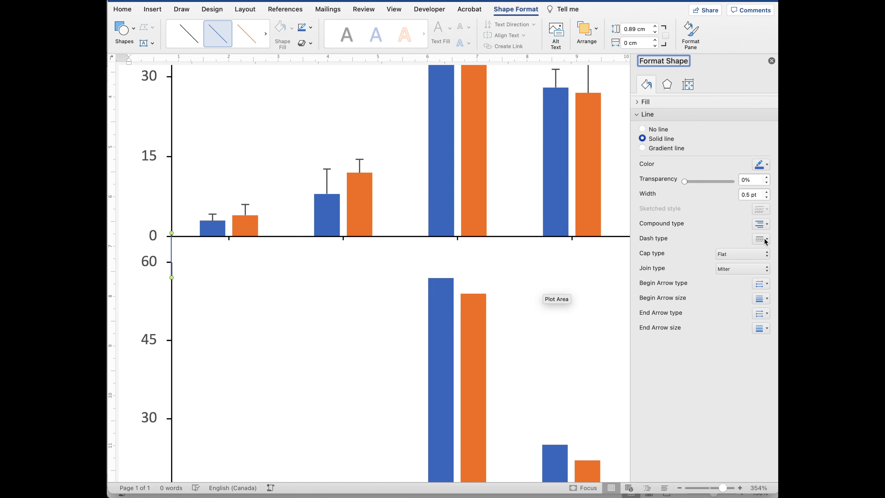
{"action": "left_click", "coordinate": [766, 192]}
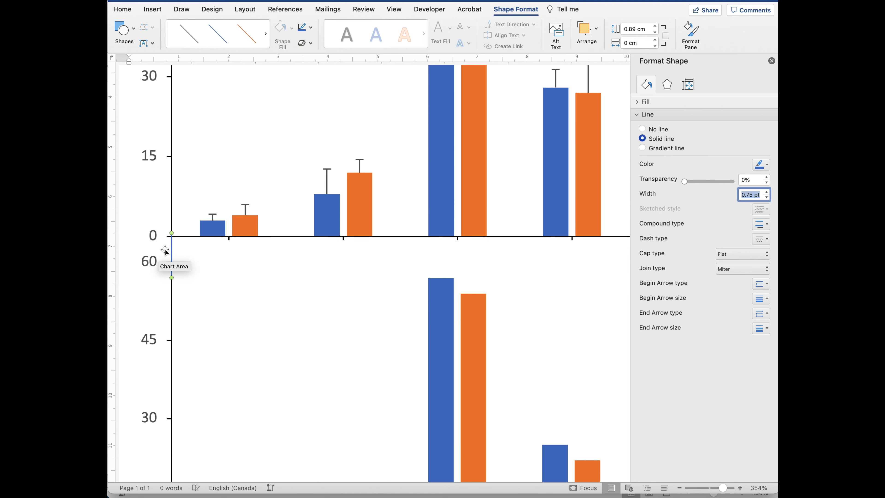
{"action": "left_click", "coordinate": [761, 164]}
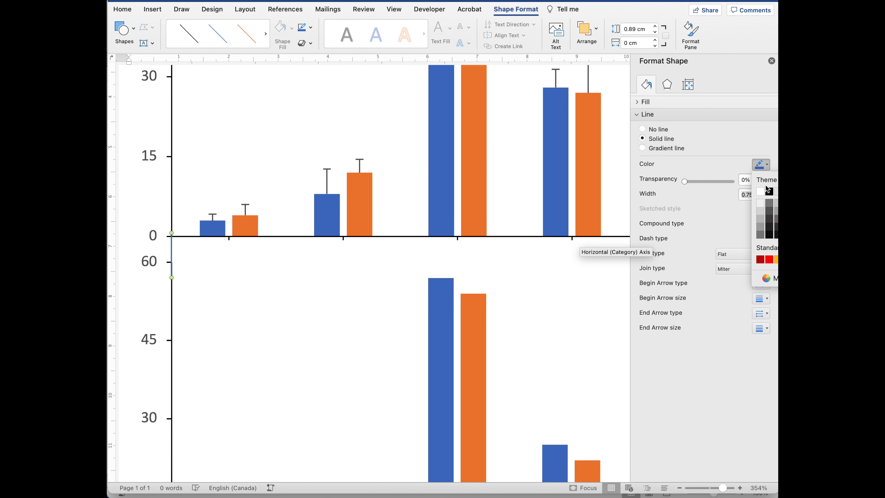
{"action": "left_click", "coordinate": [769, 192]}
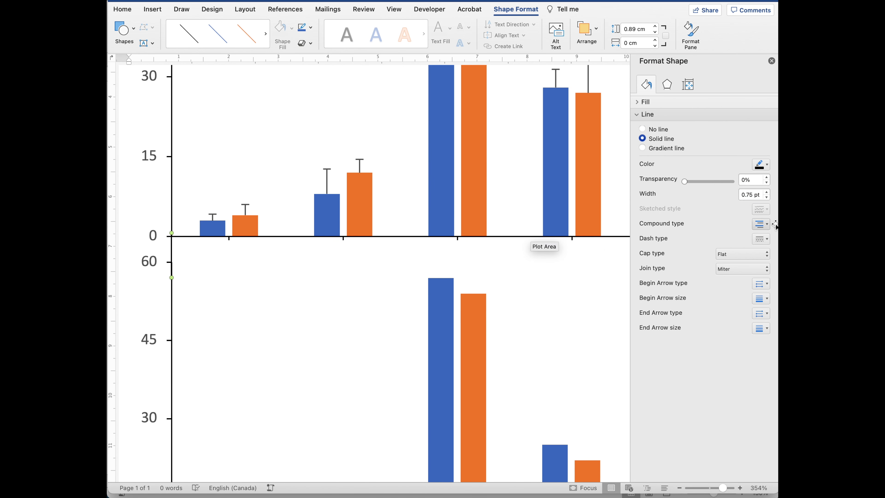
{"action": "left_click", "coordinate": [144, 180]}
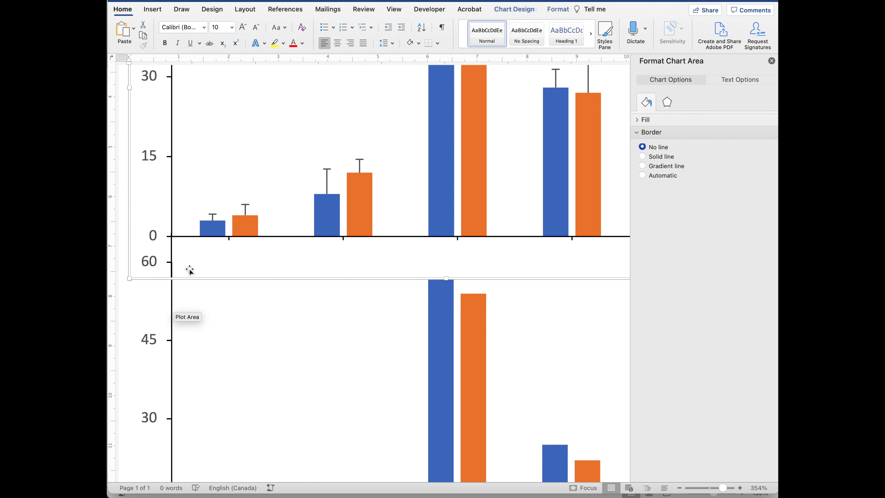
{"action": "left_click", "coordinate": [172, 245]}
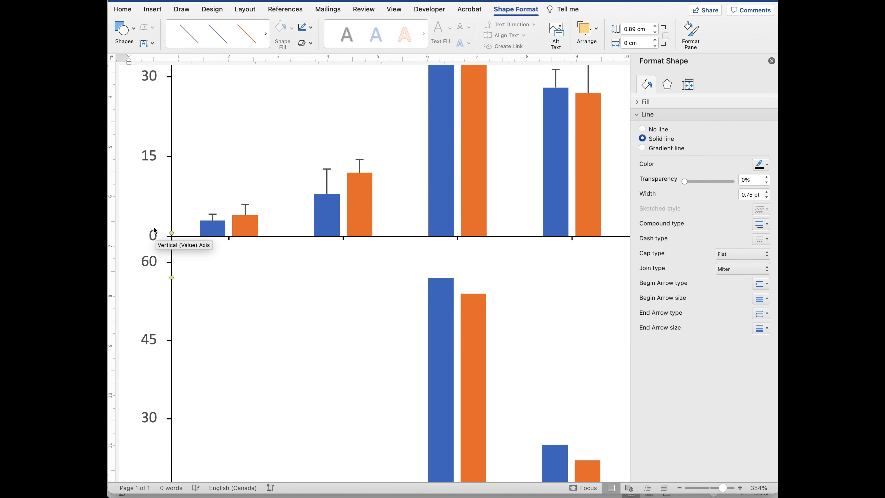
{"action": "left_click", "coordinate": [167, 293]}
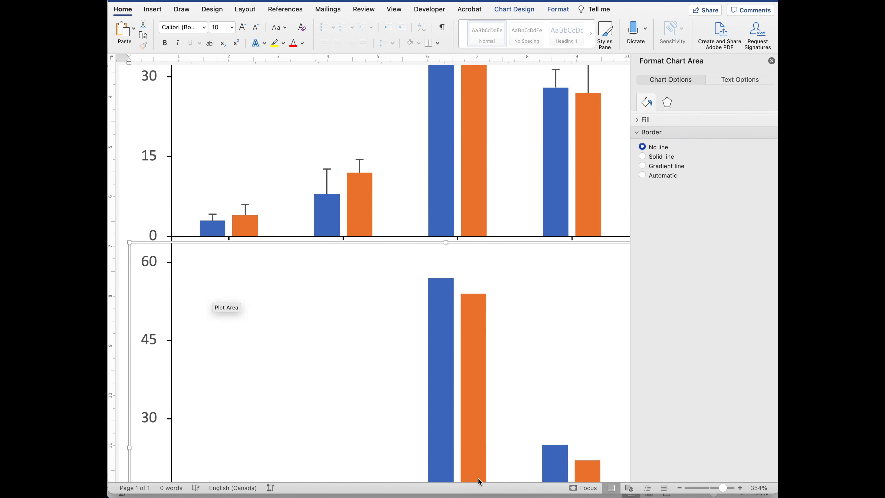
{"action": "left_click", "coordinate": [711, 488]}
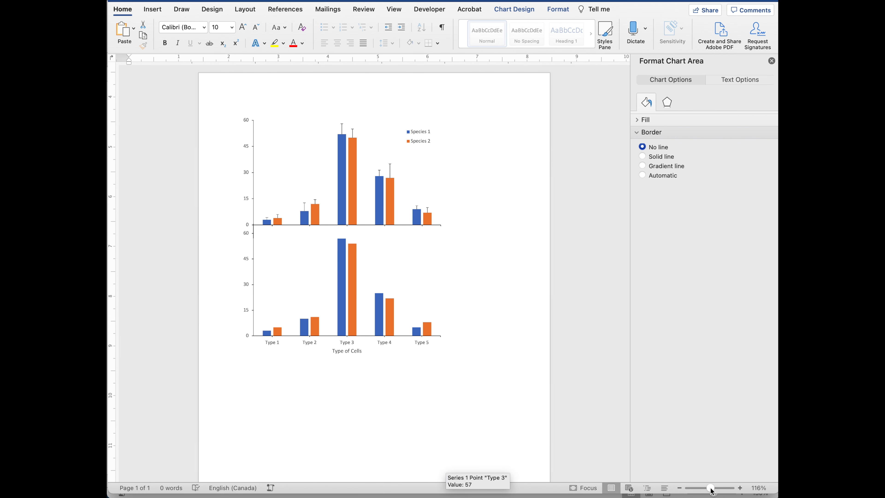
{"action": "left_click", "coordinate": [234, 380]}
{"action": "left_click", "coordinate": [501, 300]}
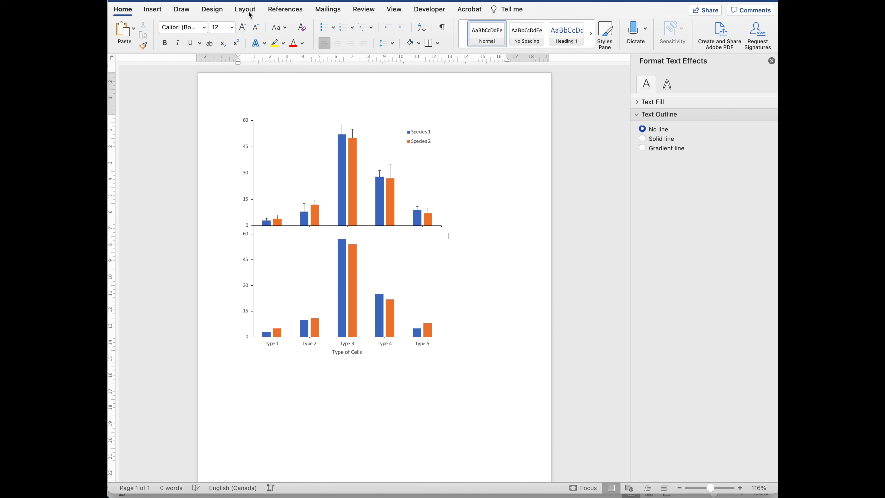
Step: Insert a text box about 1.96 cm by 9.14 cm below the charts containing "Percentage of Cells (%)"
{"action": "left_click", "coordinate": [152, 10]}
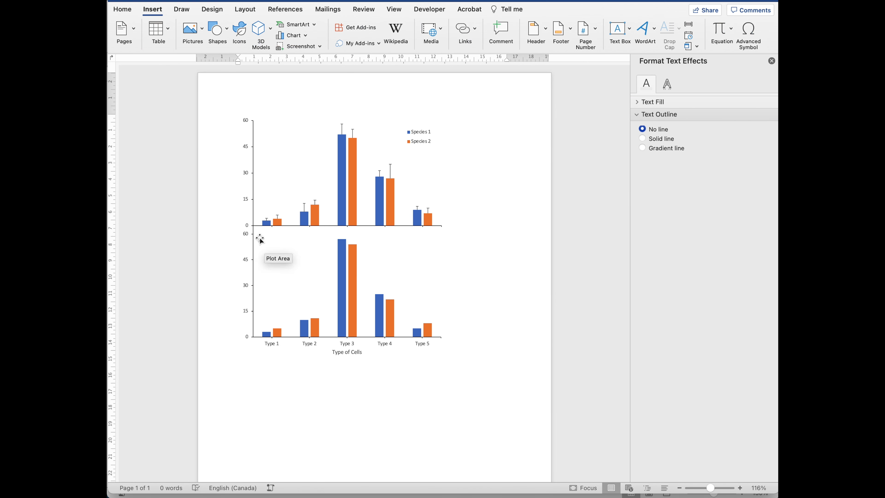
{"action": "left_click", "coordinate": [228, 32]}
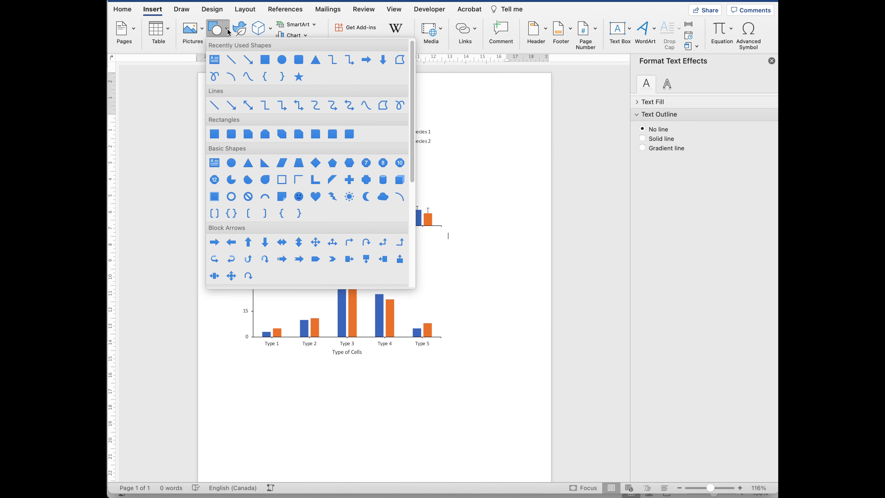
{"action": "left_click", "coordinate": [218, 63]}
{"action": "left_click_drag", "start_coordinate": [256, 375], "coordinate": [407, 407]}
{"action": "type", "text": "Perce"}
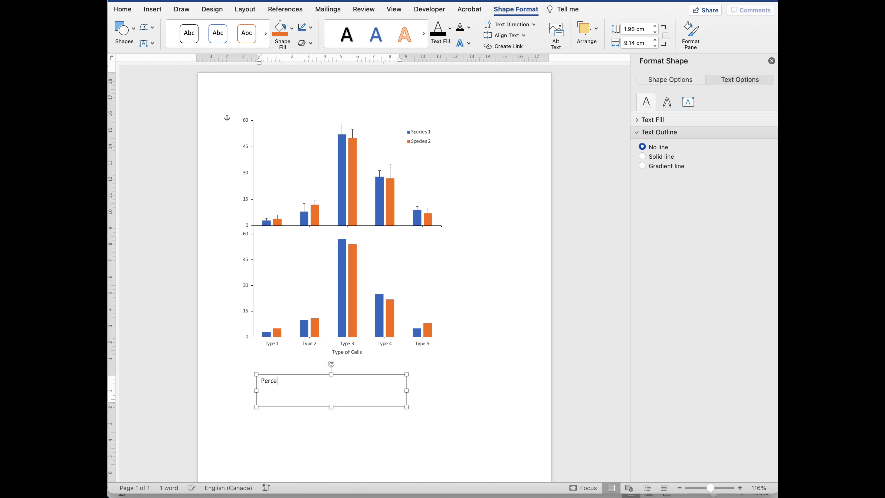
{"action": "type", "text": "ntage of Cells (%"}
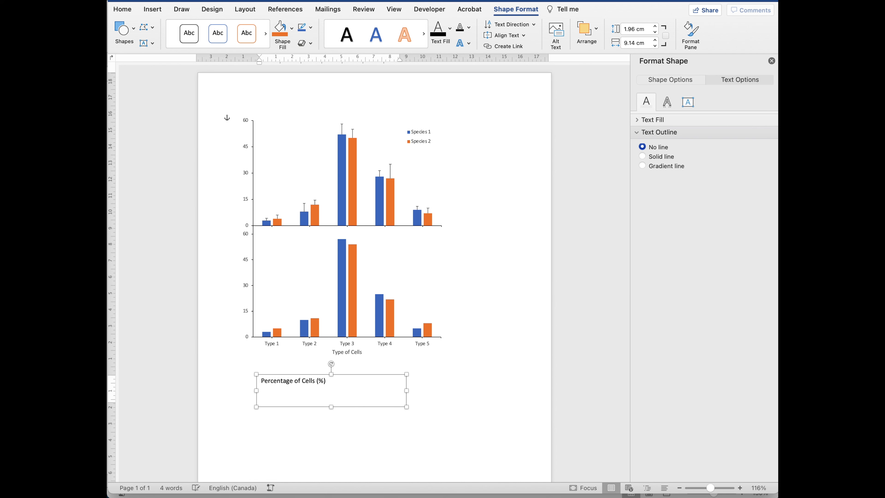
Step: Shrink the "Percentage of Cells (%)" text box to about 0.73 cm by 5.35 cm and remove its outline
{"action": "left_click_drag", "start_coordinate": [406, 407], "coordinate": [344, 391]}
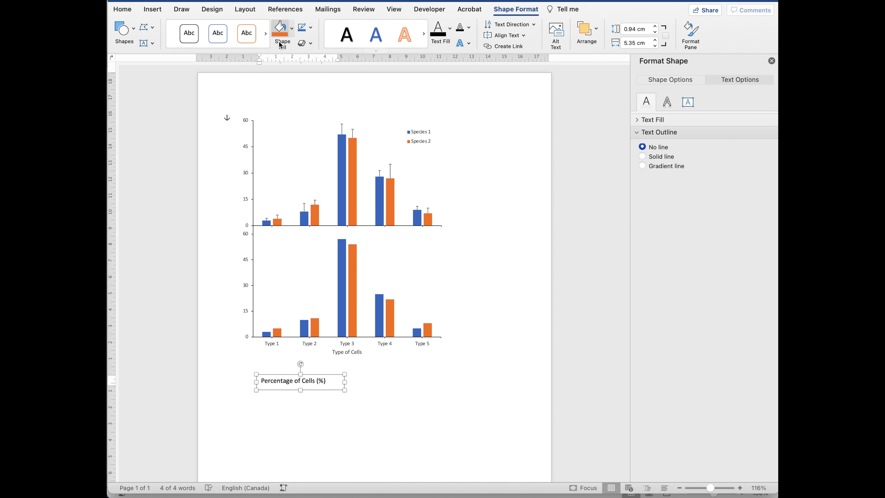
{"action": "left_click", "coordinate": [310, 27]}
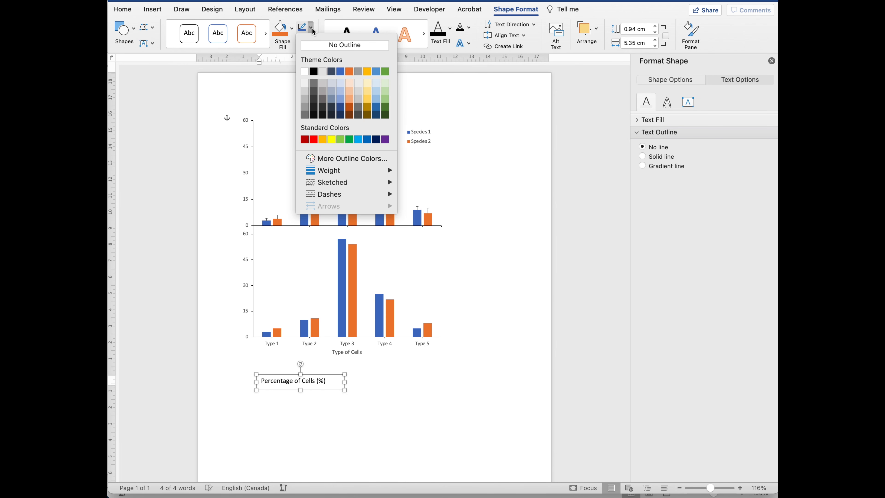
{"action": "left_click", "coordinate": [317, 44]}
{"action": "left_click_drag", "start_coordinate": [300, 390], "coordinate": [299, 387]}
Step: Set the font size of the "Percentage of Cells (%)" text to 10
{"action": "triple_click", "coordinate": [291, 380]}
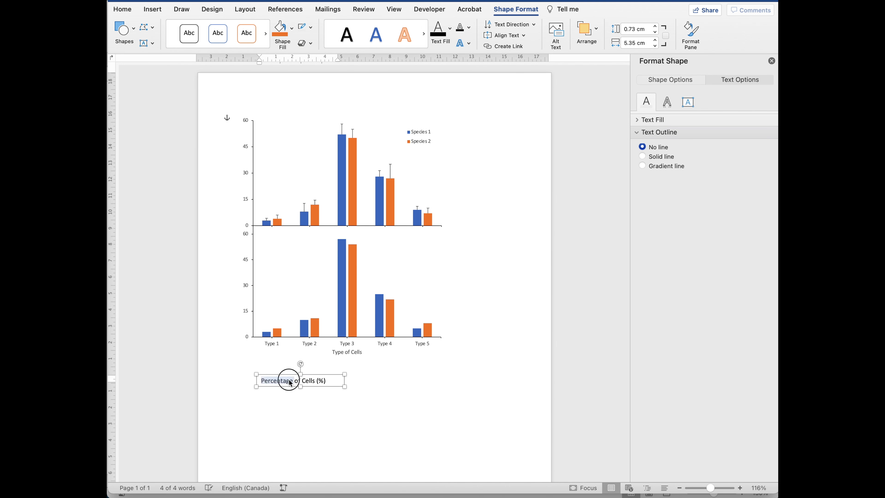
{"action": "left_click", "coordinate": [118, 10]}
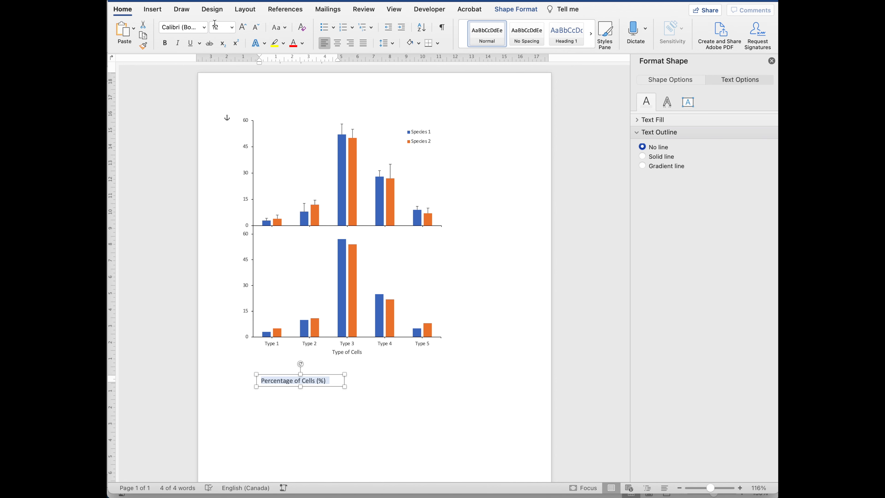
{"action": "type", "text": "10"}
{"action": "key", "text": "Return"}
Step: Rotate the "Percentage of Cells (%)" text box to read vertically and place it left of both charts as a shared axis title
{"action": "left_click_drag", "start_coordinate": [301, 363], "coordinate": [226, 198]}
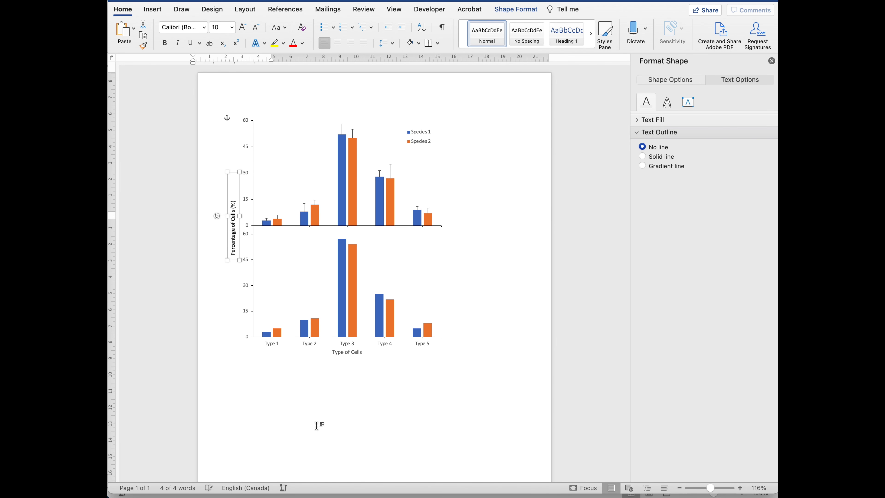
{"action": "key", "text": "Escape"}
{"action": "left_click", "coordinate": [494, 352]}
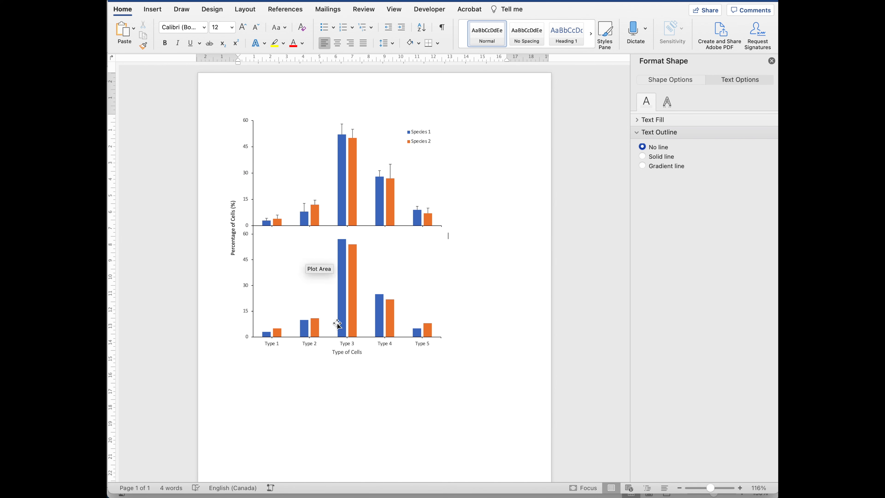
Step: Insert a caption text box about 5.28 cm by 12.32 cm below the charts with the text "Figure 1:" and no outline
{"action": "left_click", "coordinate": [153, 9]}
{"action": "left_click", "coordinate": [230, 30]}
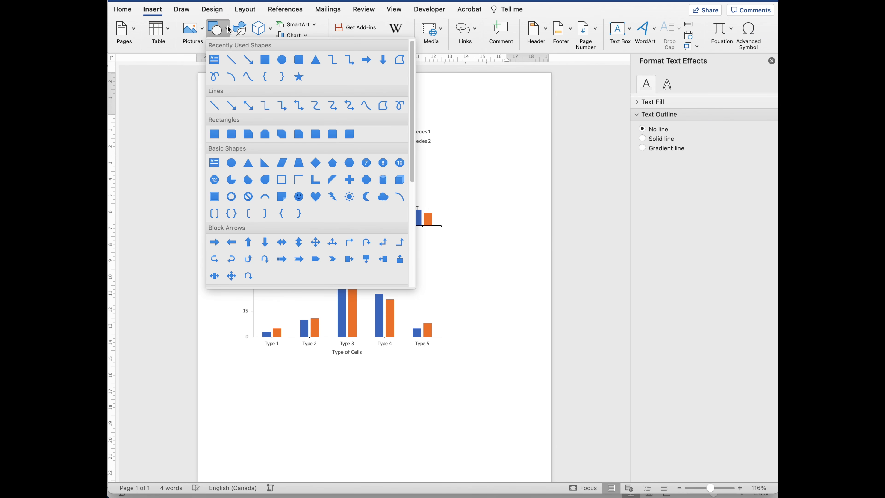
{"action": "left_click", "coordinate": [217, 60]}
{"action": "left_click_drag", "start_coordinate": [248, 360], "coordinate": [450, 446]}
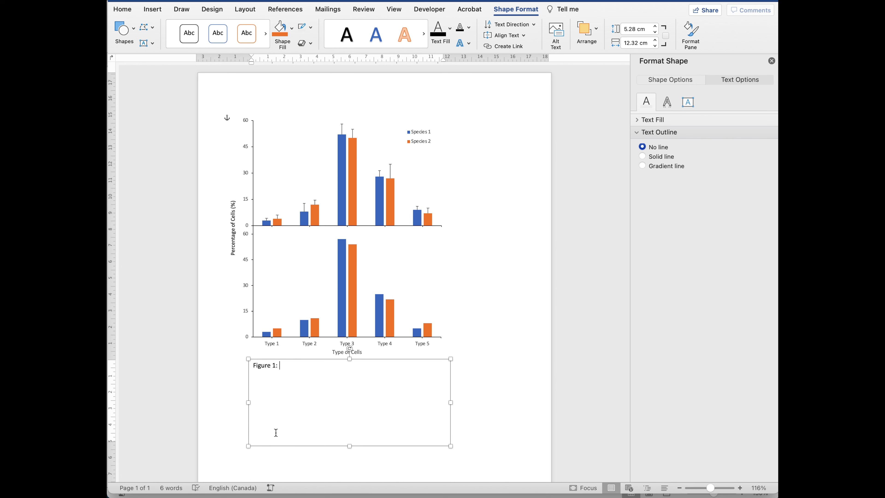
{"action": "left_click", "coordinate": [310, 27]}
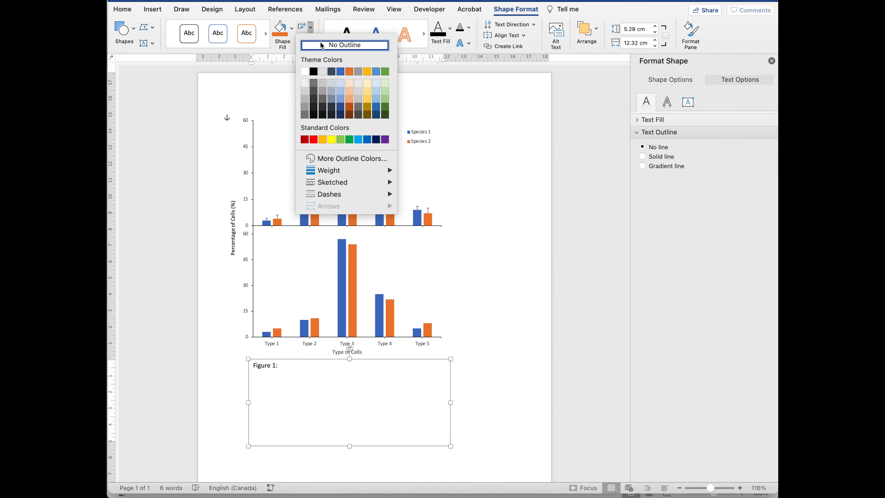
{"action": "left_click", "coordinate": [322, 46]}
{"action": "left_click", "coordinate": [501, 365]}
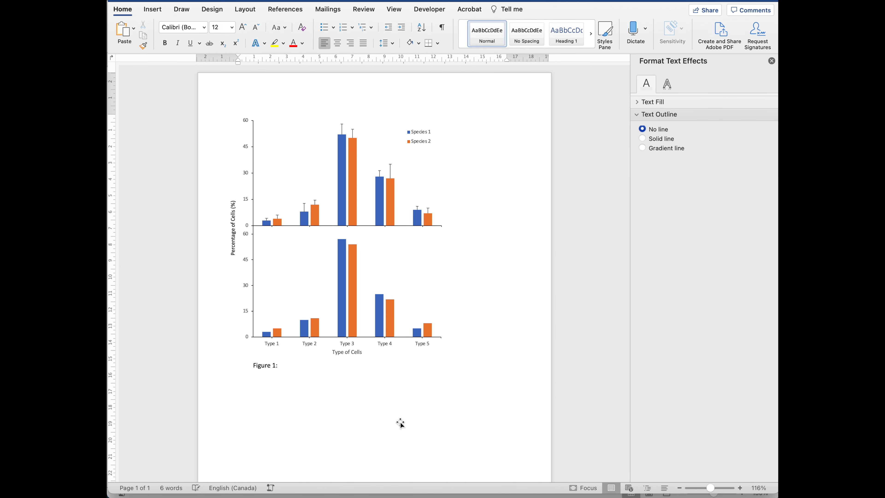